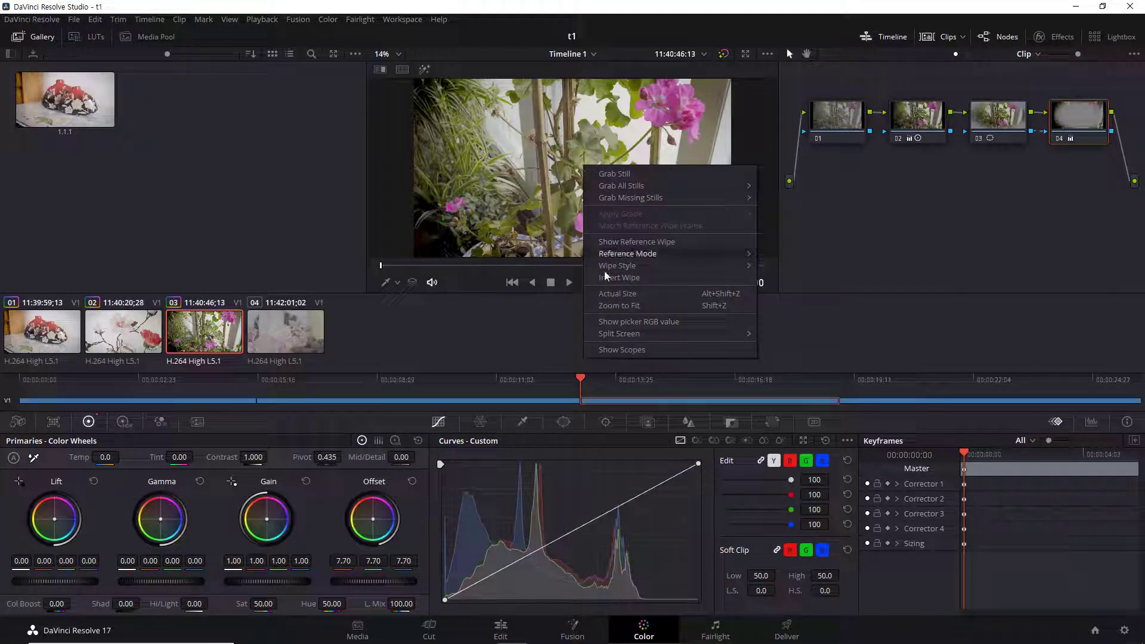
# Step: View the clip at actual size and fit the image back to the viewer
pyautogui.click(620, 305)
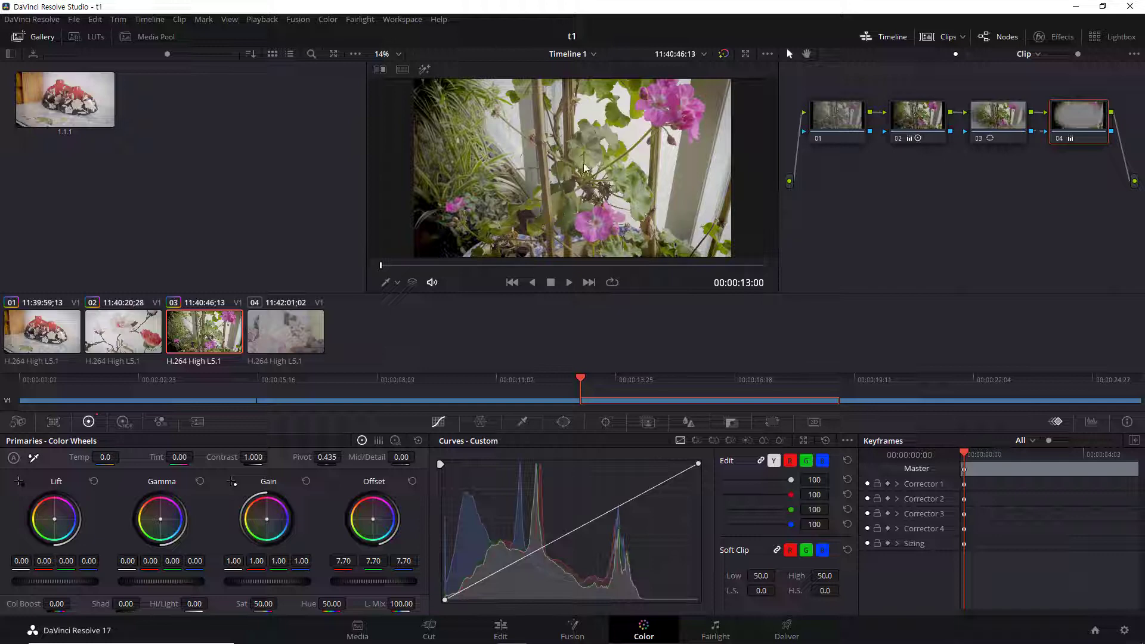
pyautogui.rightClick(583, 163)
pyautogui.click(610, 288)
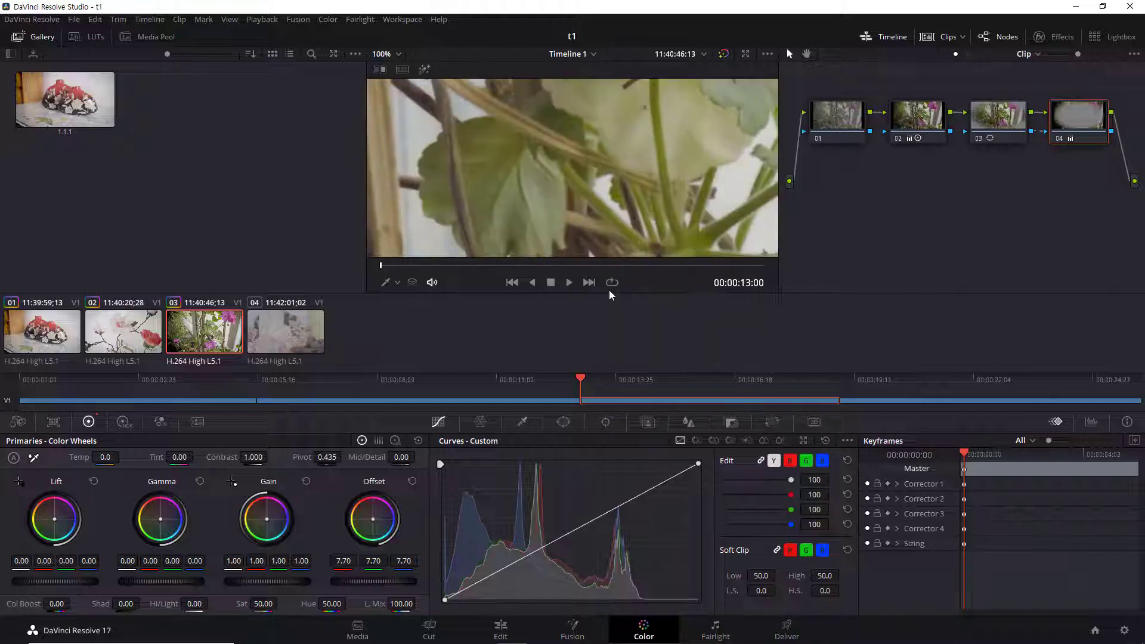
pyautogui.rightClick(567, 166)
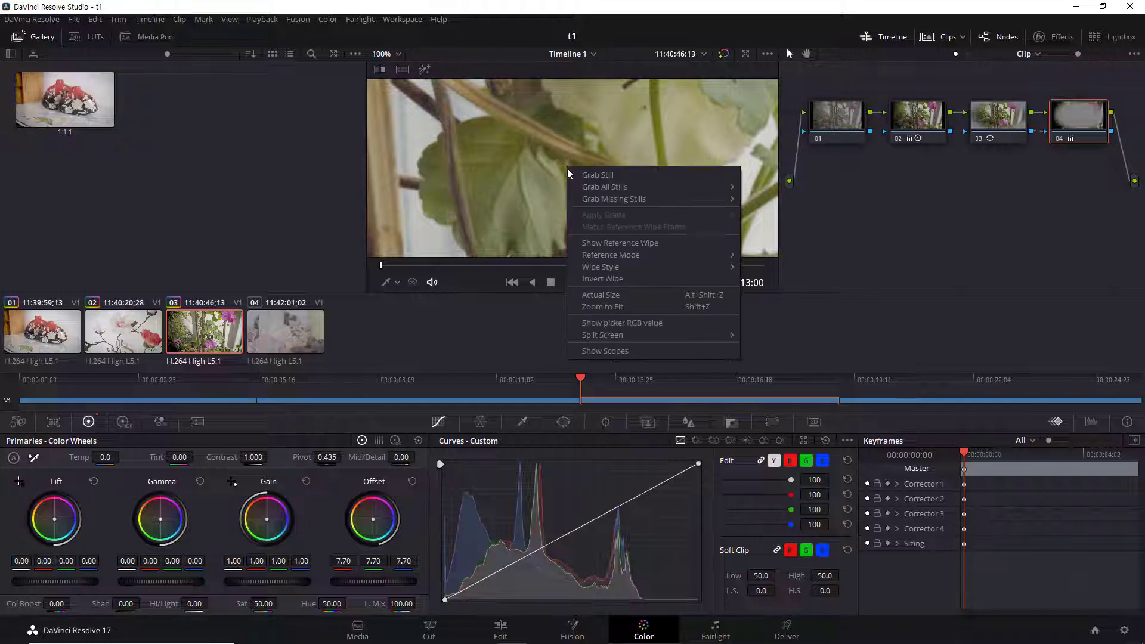
pyautogui.click(590, 305)
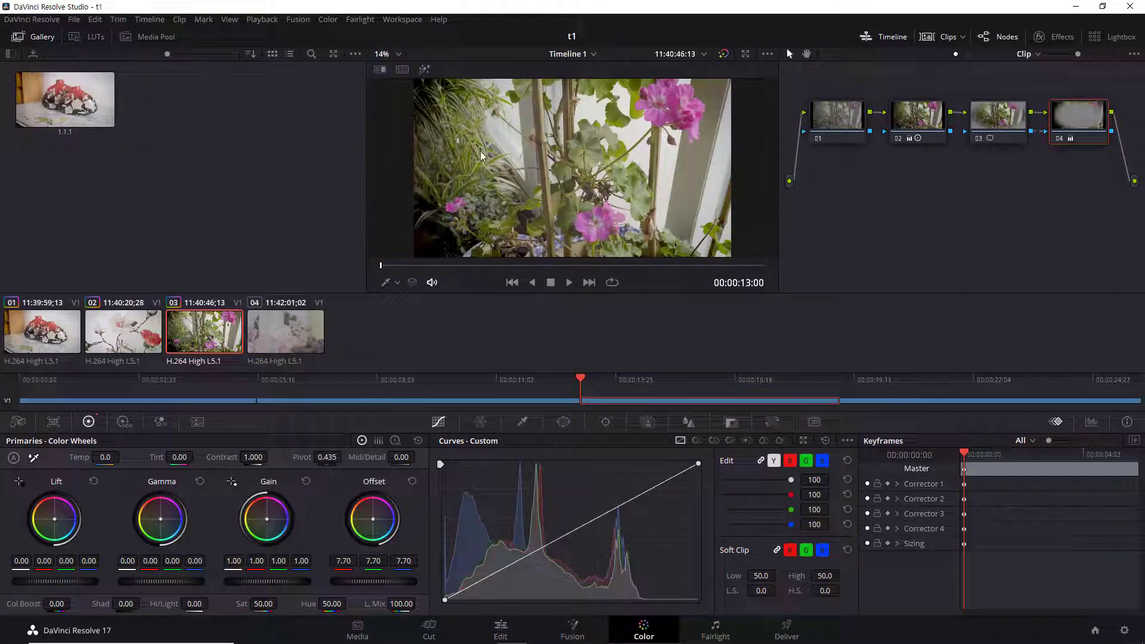
# Step: View the clip in Cinema Viewer mode and return to the standard layout
pyautogui.click(417, 19)
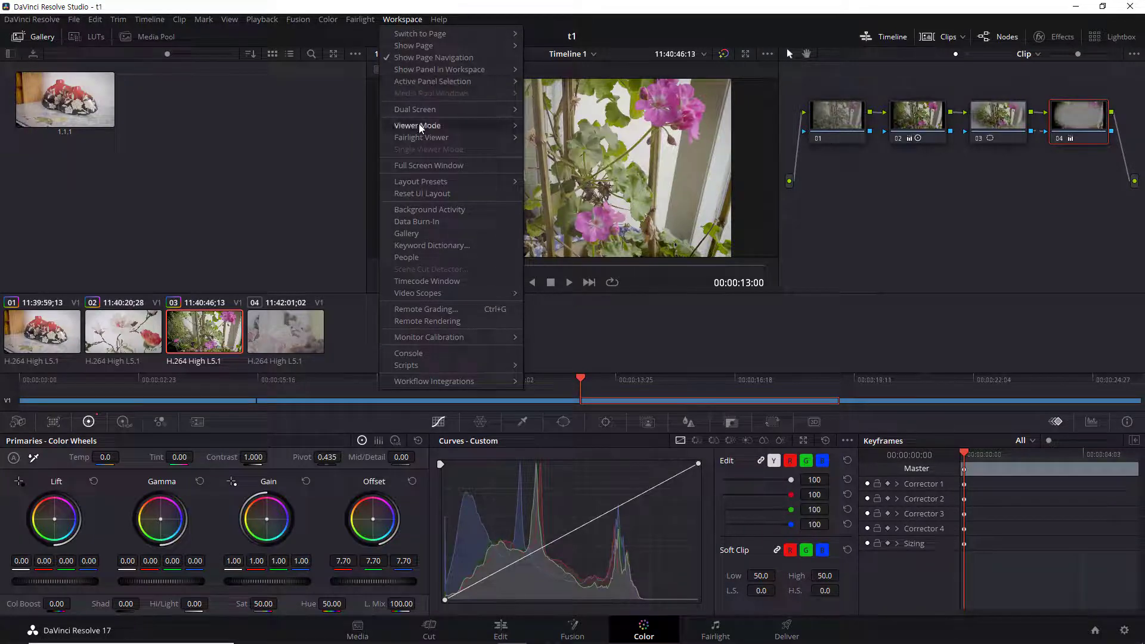
pyautogui.moveTo(420, 126)
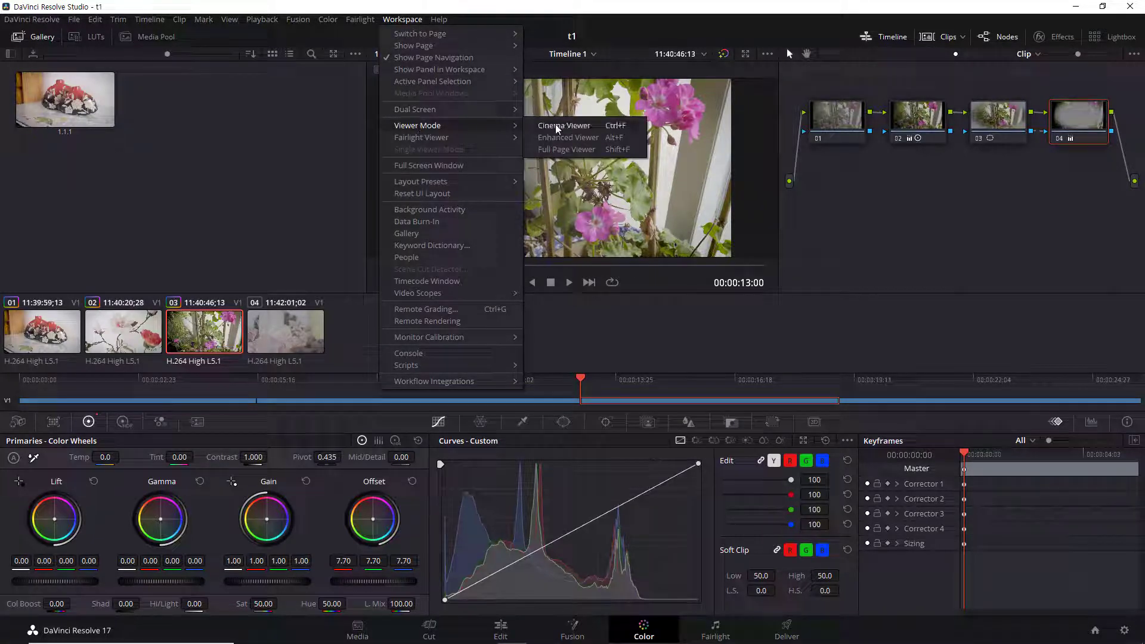
pyautogui.click(604, 125)
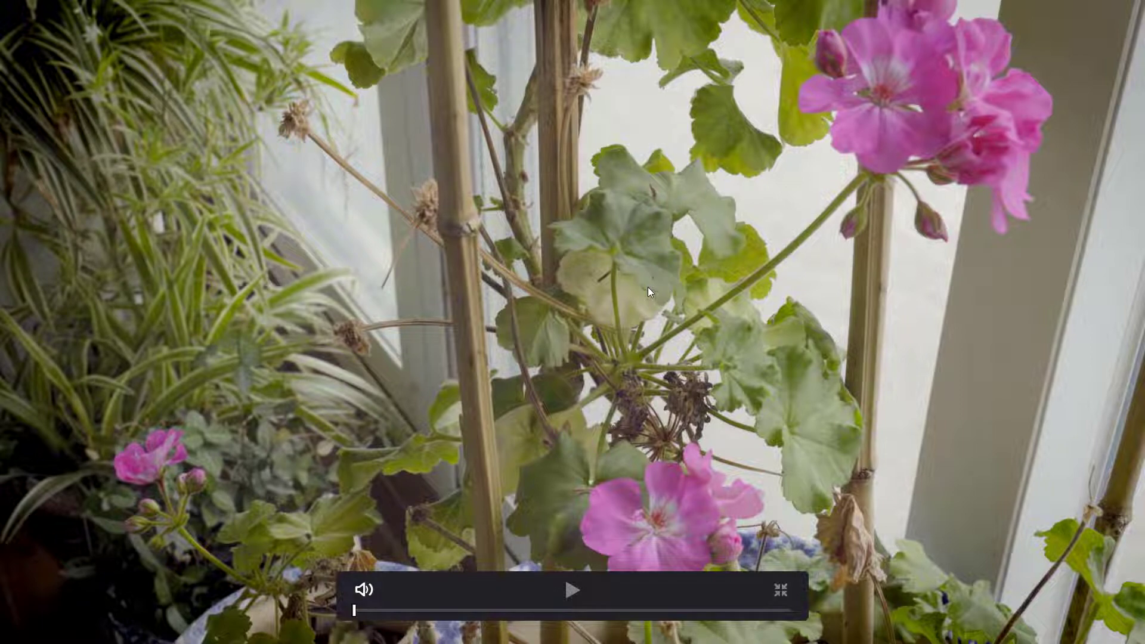
pyautogui.press('Escape')
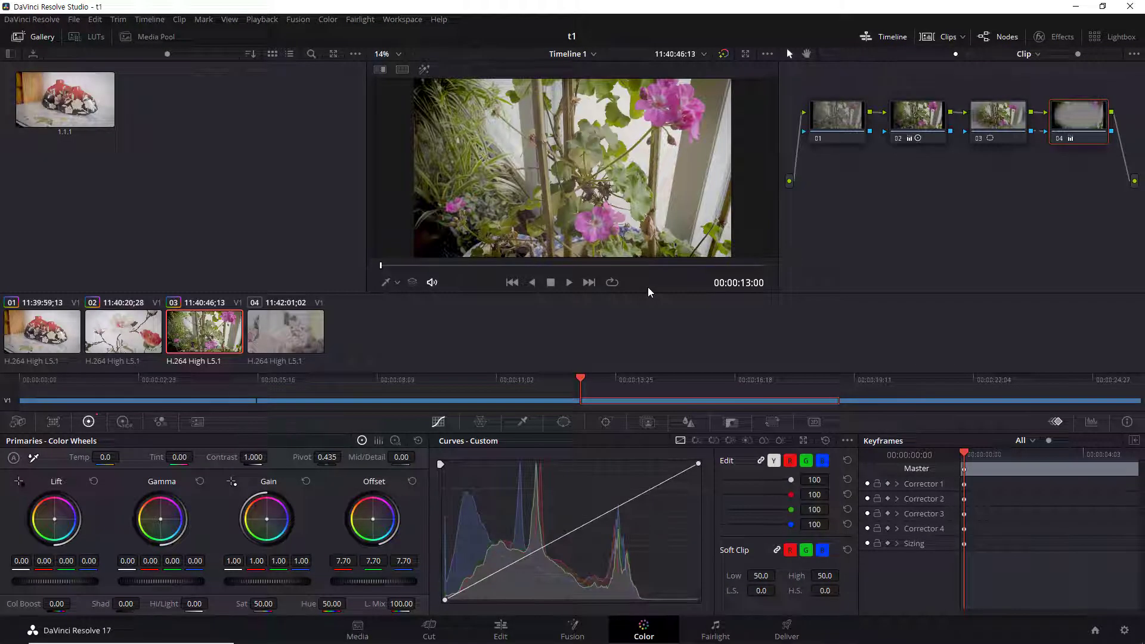
# Step: View the clip in Enhanced Viewer mode and return to the standard layout
pyautogui.click(415, 19)
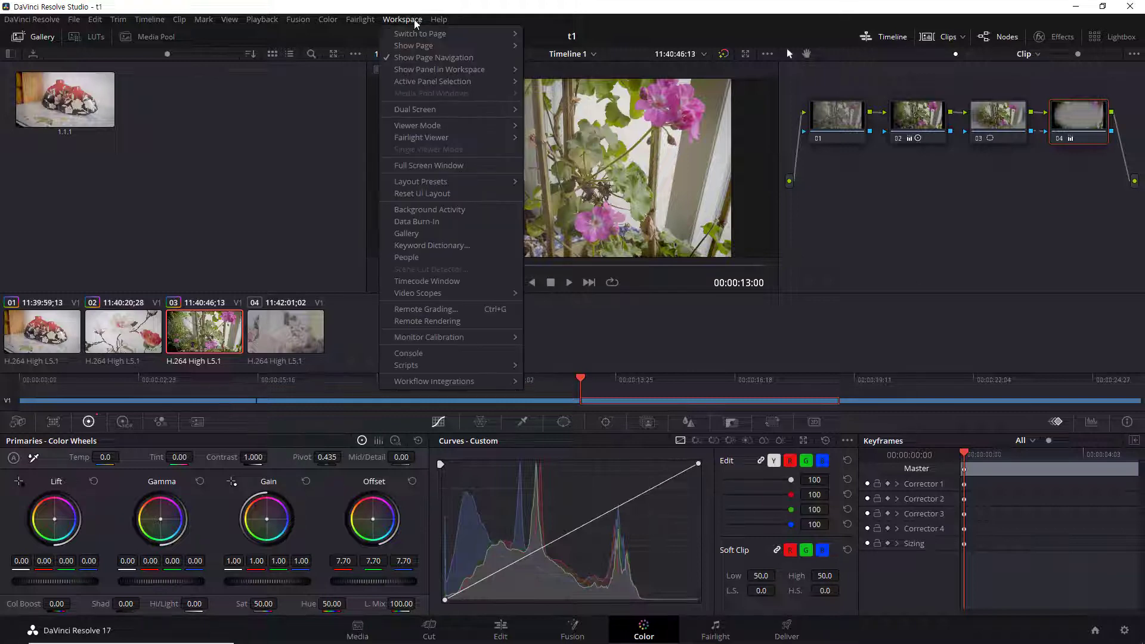
pyautogui.moveTo(420, 126)
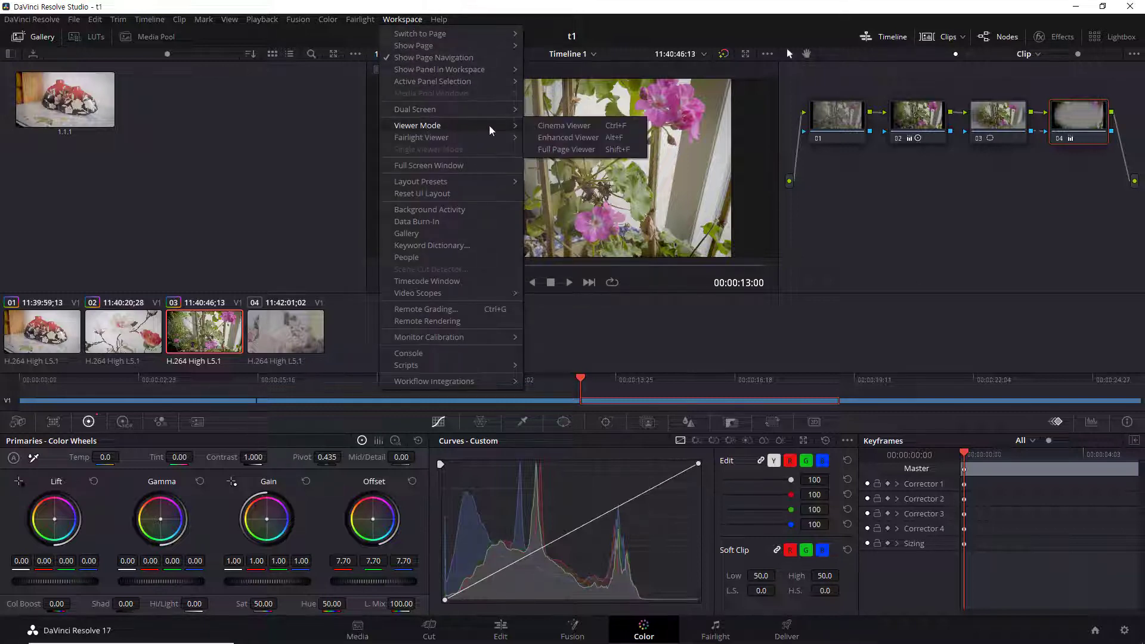
pyautogui.click(583, 137)
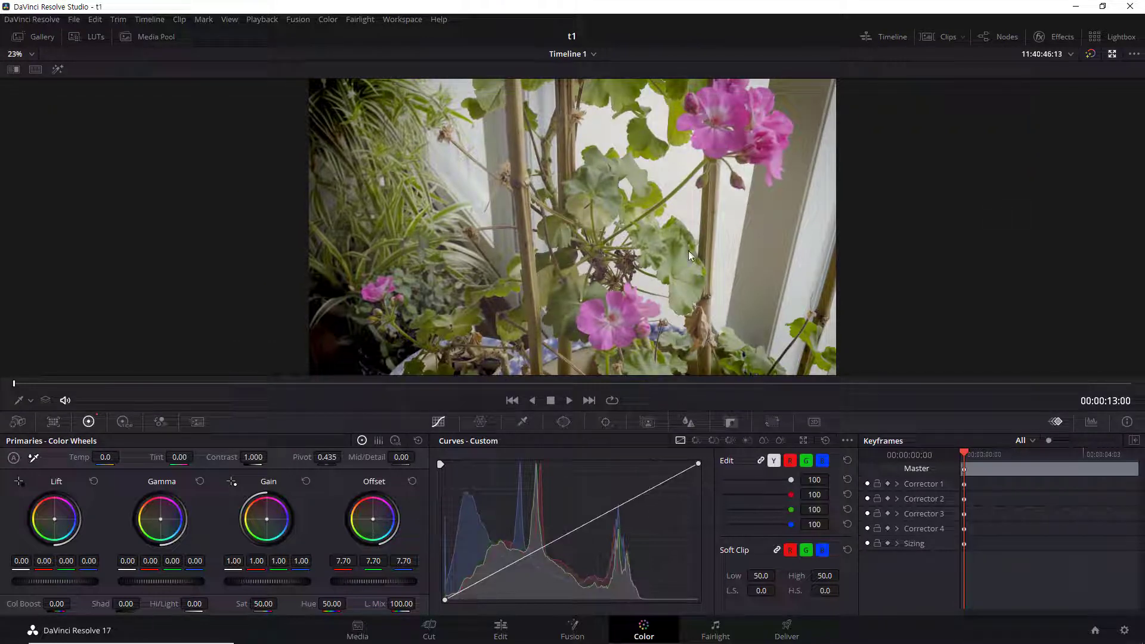
pyautogui.hotkey('alt', 'f')
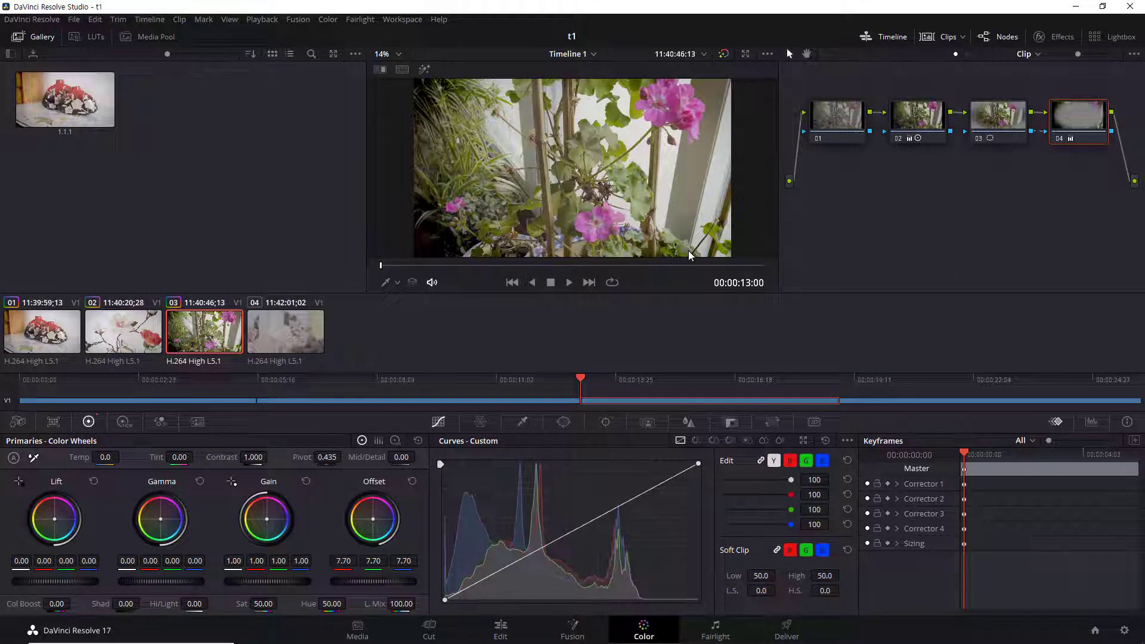
# Step: View the clip in Full Page Viewer mode and return to the standard layout
pyautogui.click(410, 19)
pyautogui.moveTo(412, 124)
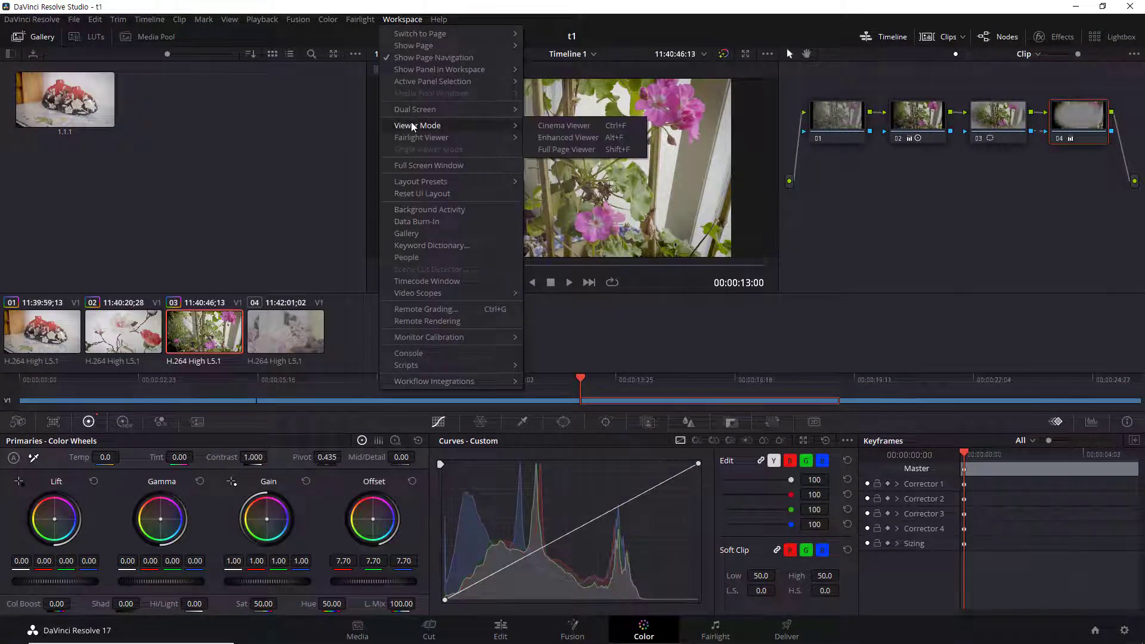
pyautogui.click(586, 150)
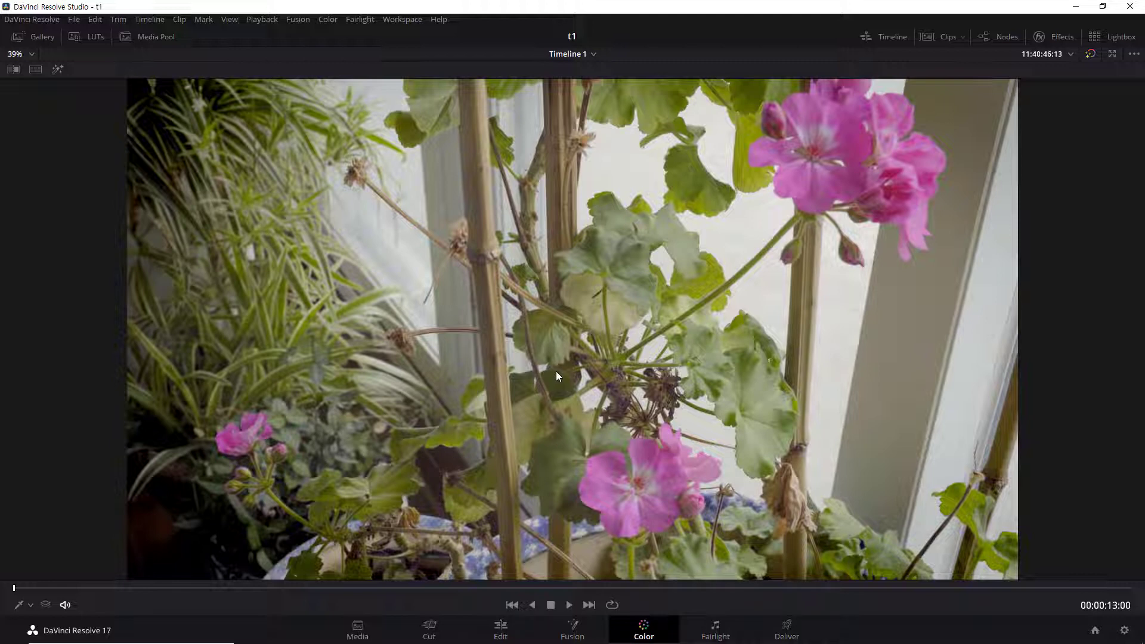
pyautogui.hotkey('alt', 'f')
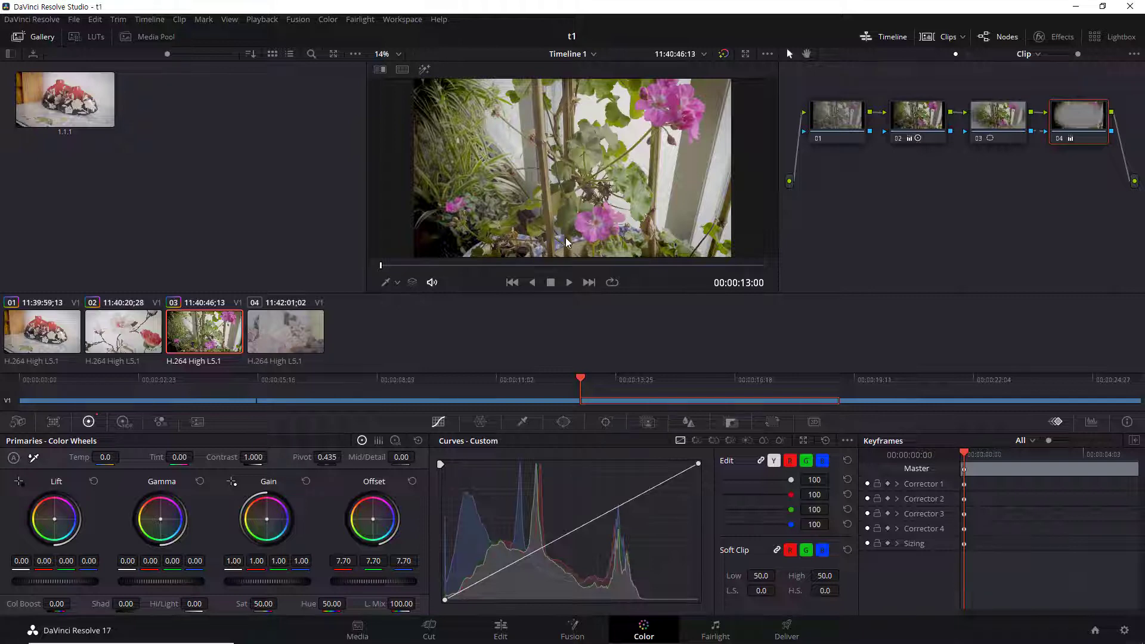
# Step: Turn on Split Screen in the viewer and look over its available comparison modes
pyautogui.rightClick(651, 157)
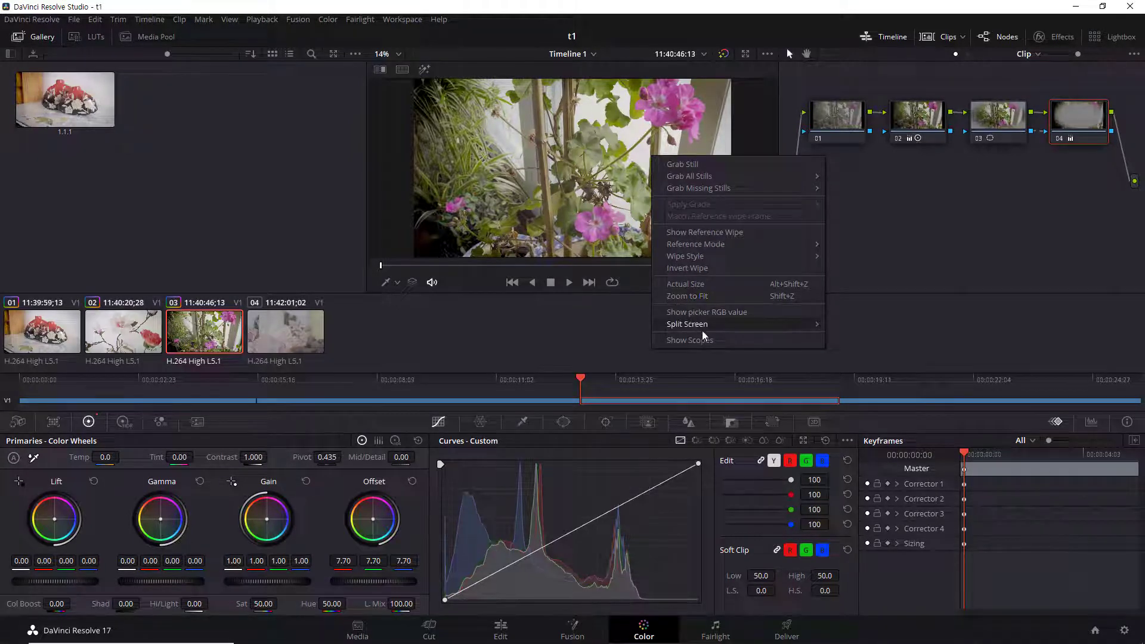
pyautogui.moveTo(704, 324)
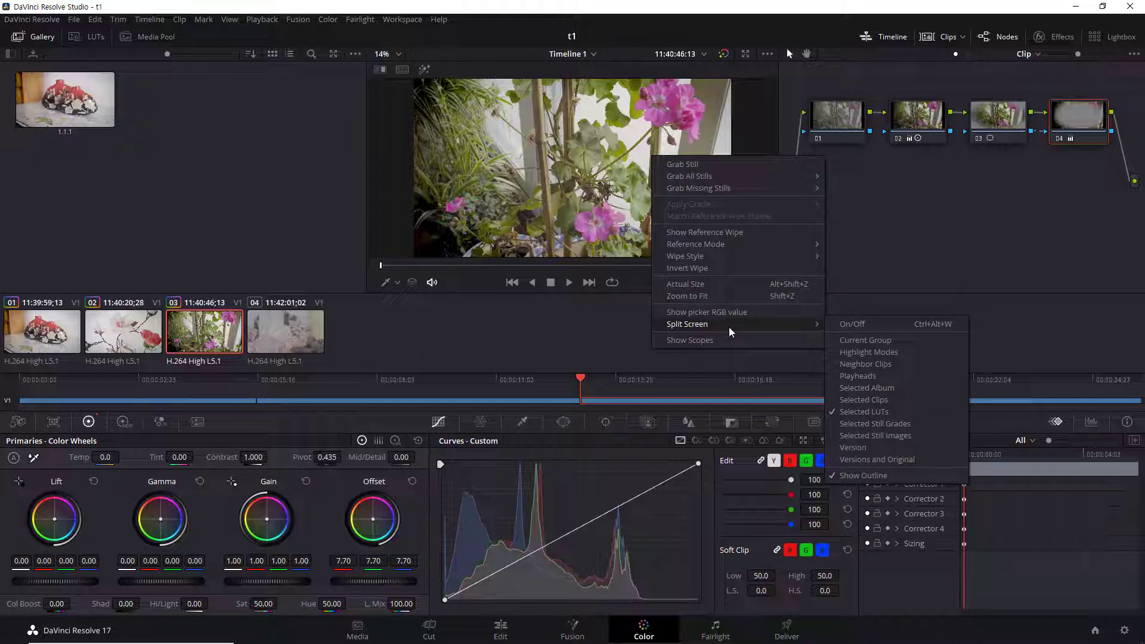
pyautogui.click(868, 322)
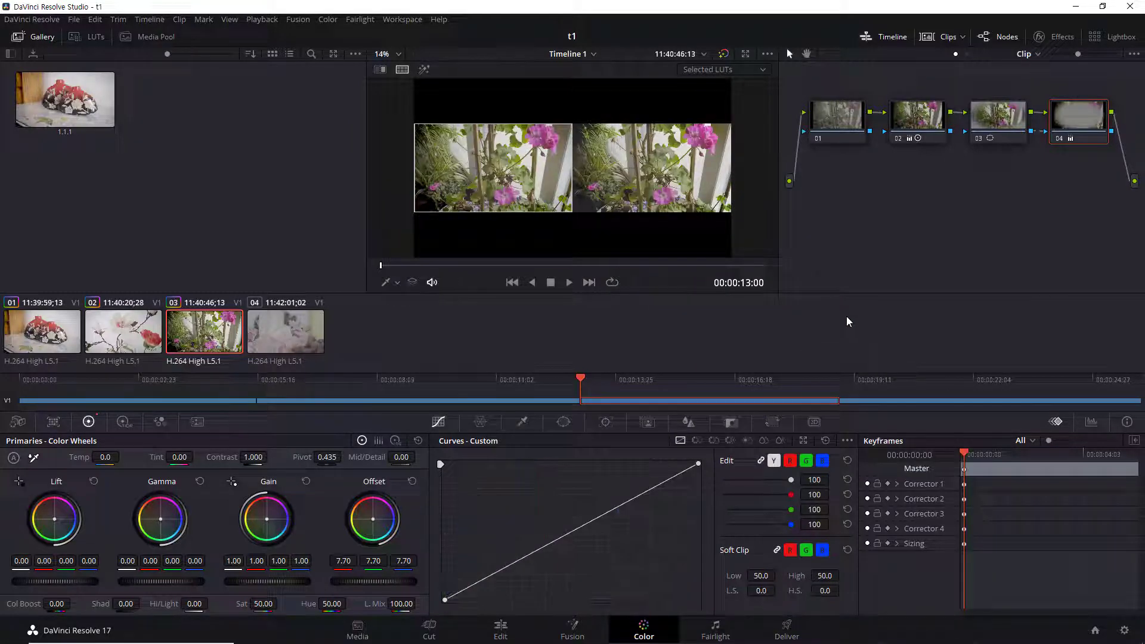
pyautogui.rightClick(656, 183)
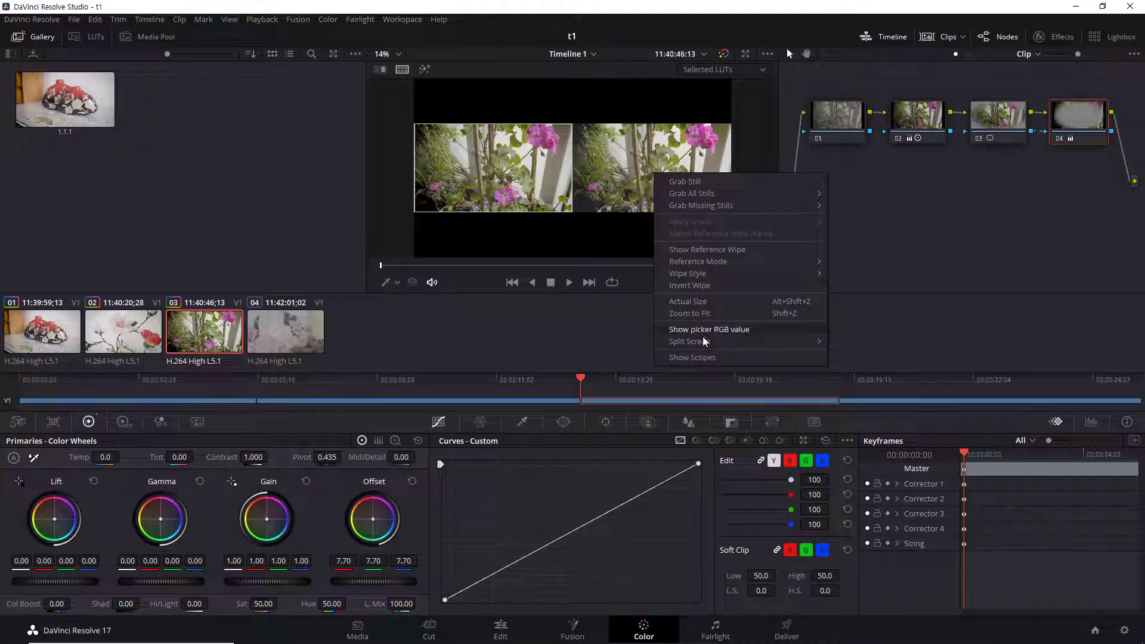
pyautogui.moveTo(704, 340)
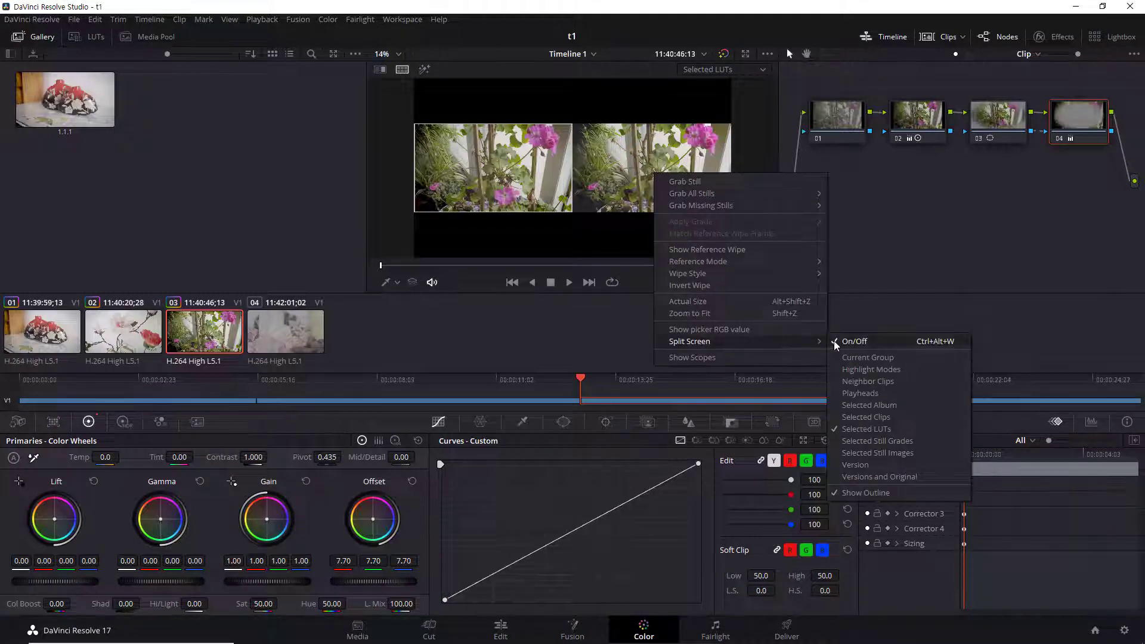
pyautogui.click(862, 249)
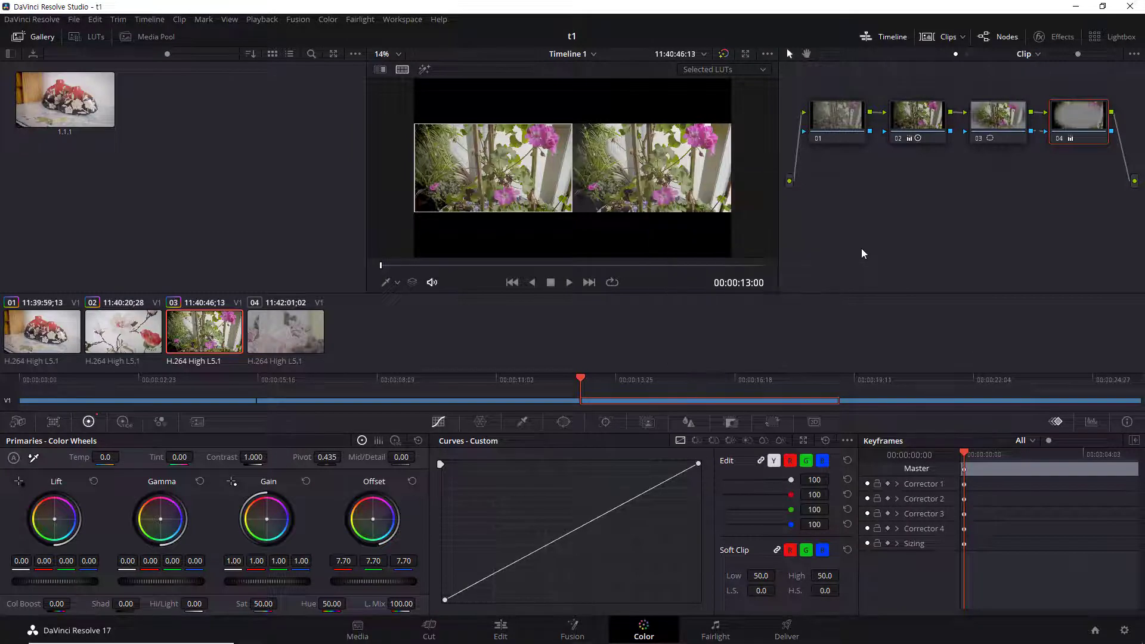
# Step: Set the split screen mode to Selected Clips and view clips 01 to 04 in turn, returning to clip 01
pyautogui.click(761, 68)
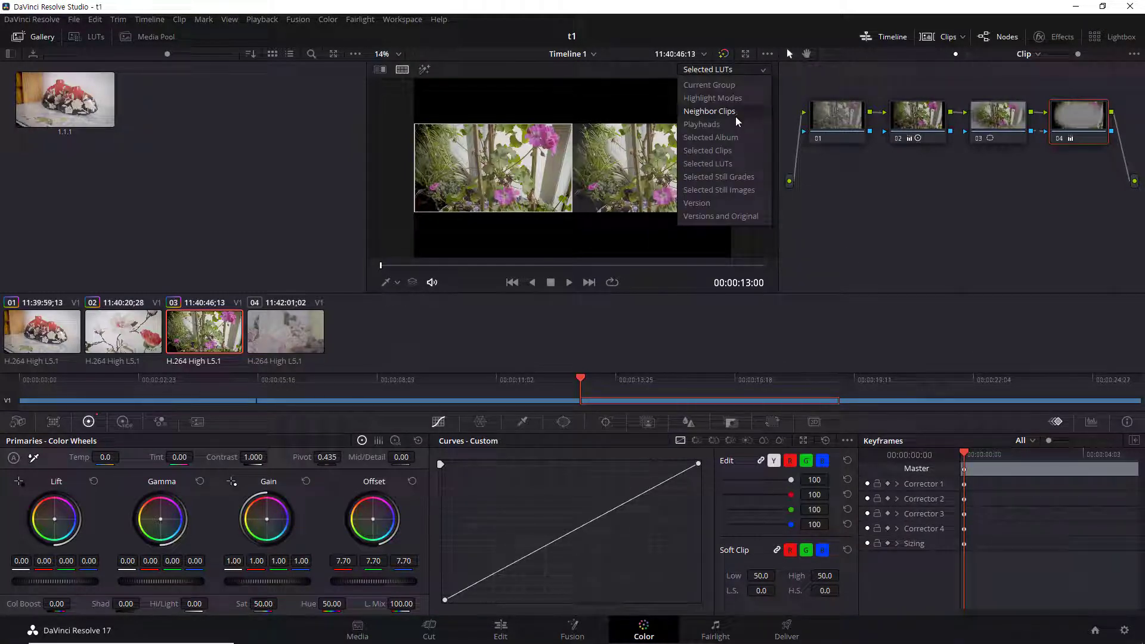
pyautogui.click(731, 150)
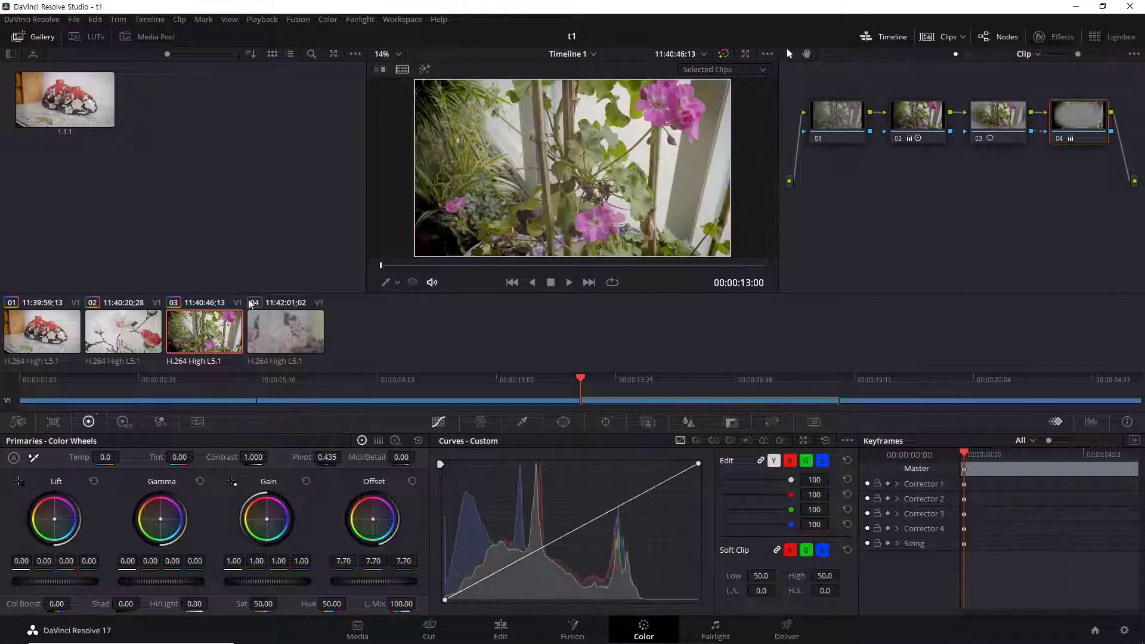
pyautogui.click(61, 337)
pyautogui.click(141, 337)
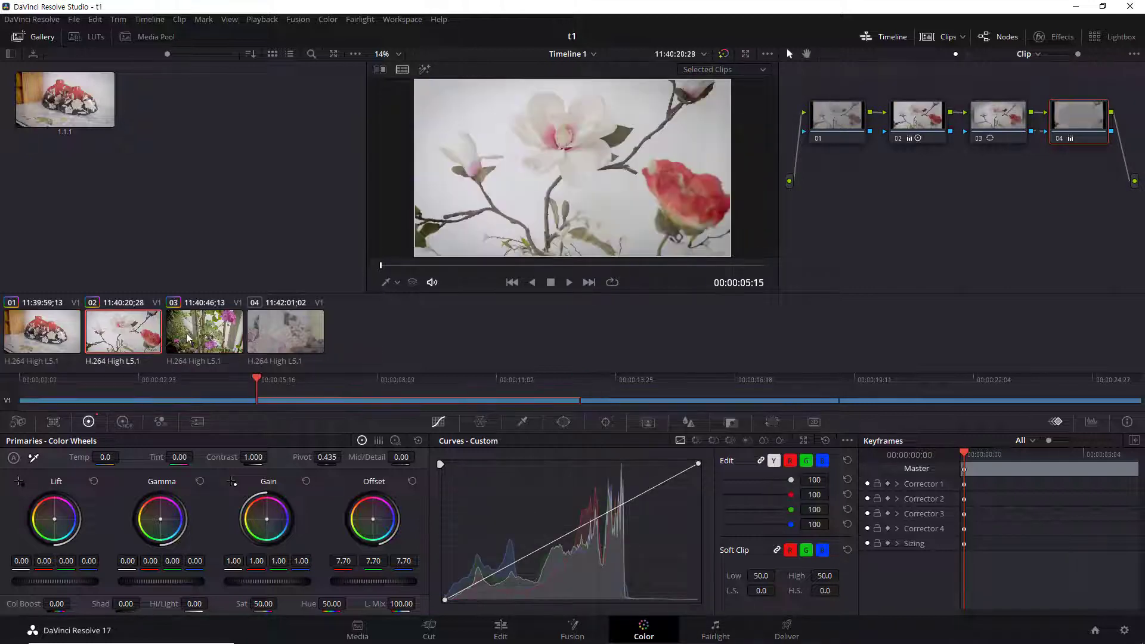
pyautogui.click(189, 337)
pyautogui.click(286, 332)
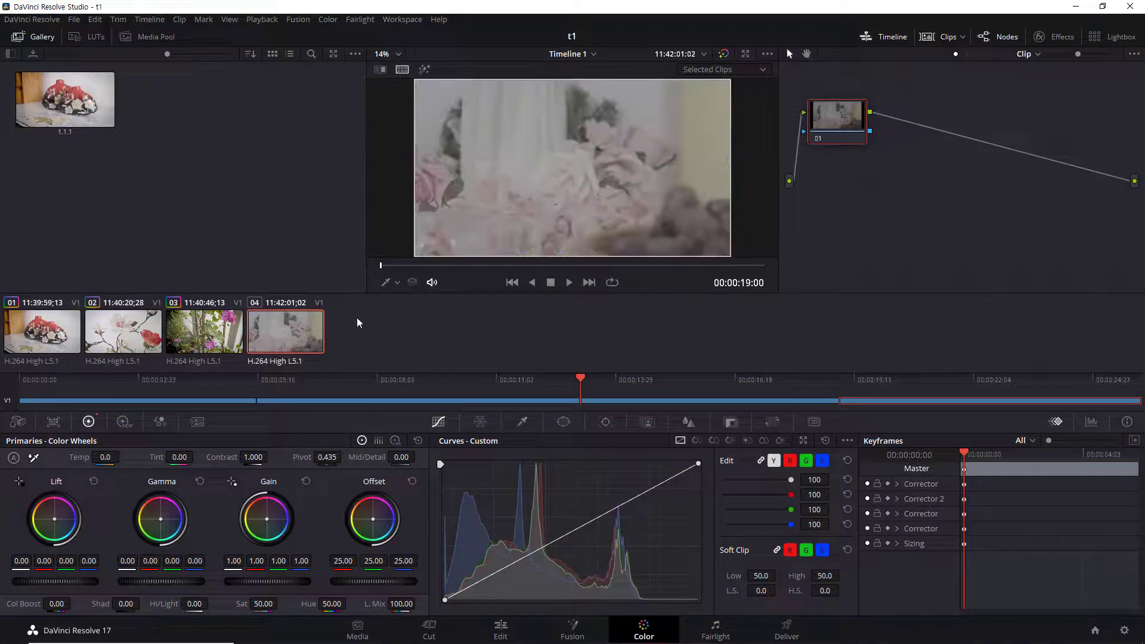
pyautogui.click(51, 334)
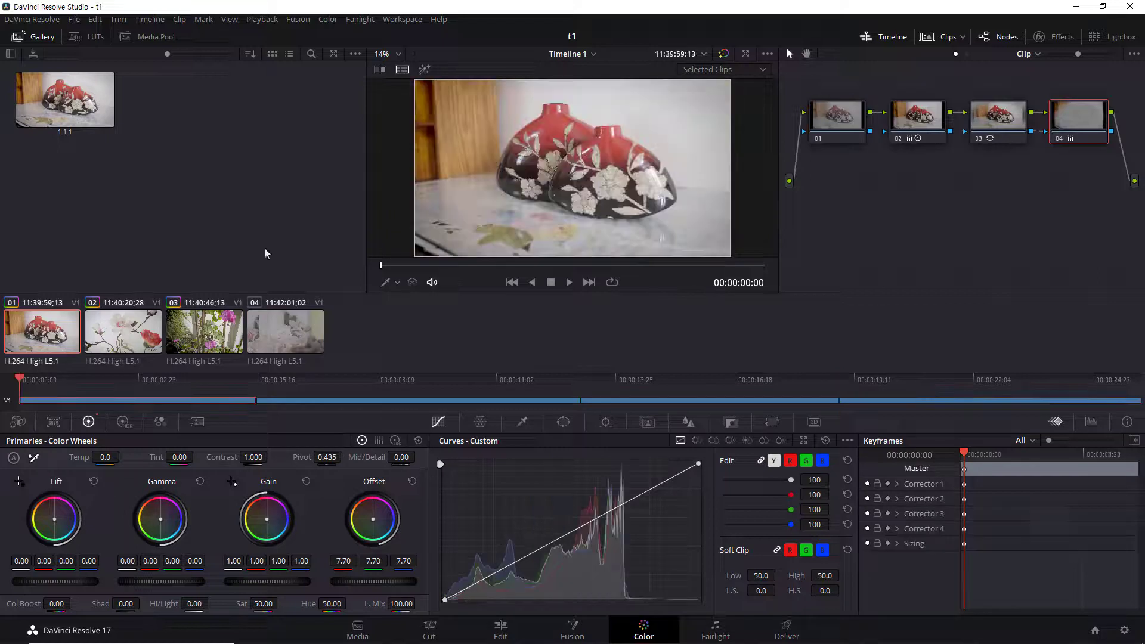
# Step: Set the split screen mode to Neighbor Clips and step through clips 02, 03 and 04, returning to clip 03
pyautogui.rightClick(659, 133)
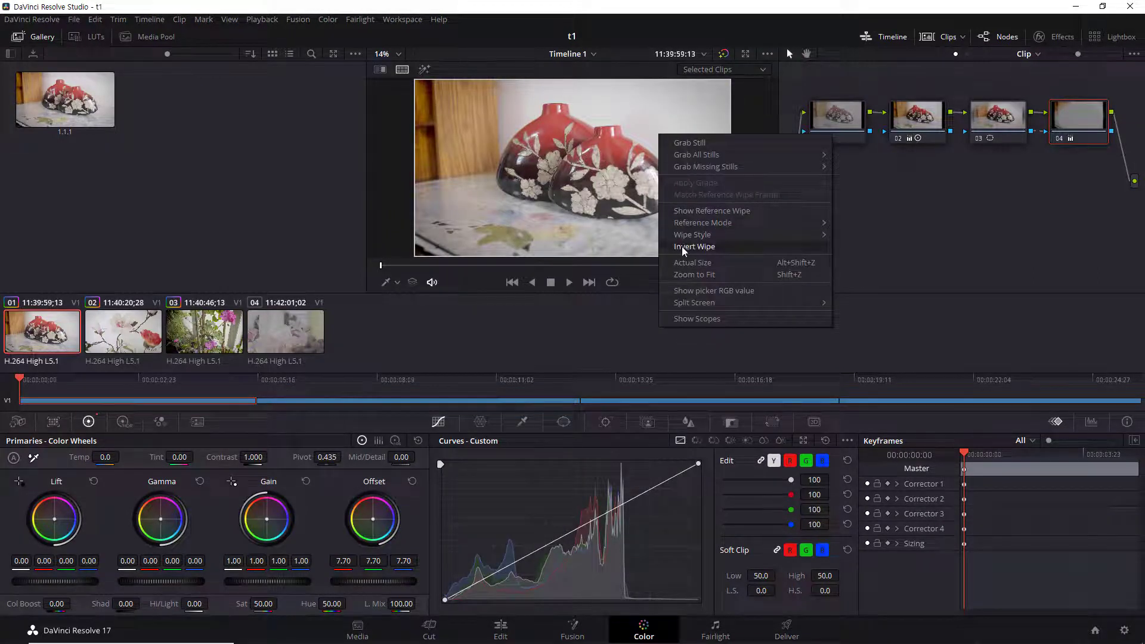
pyautogui.moveTo(689, 302)
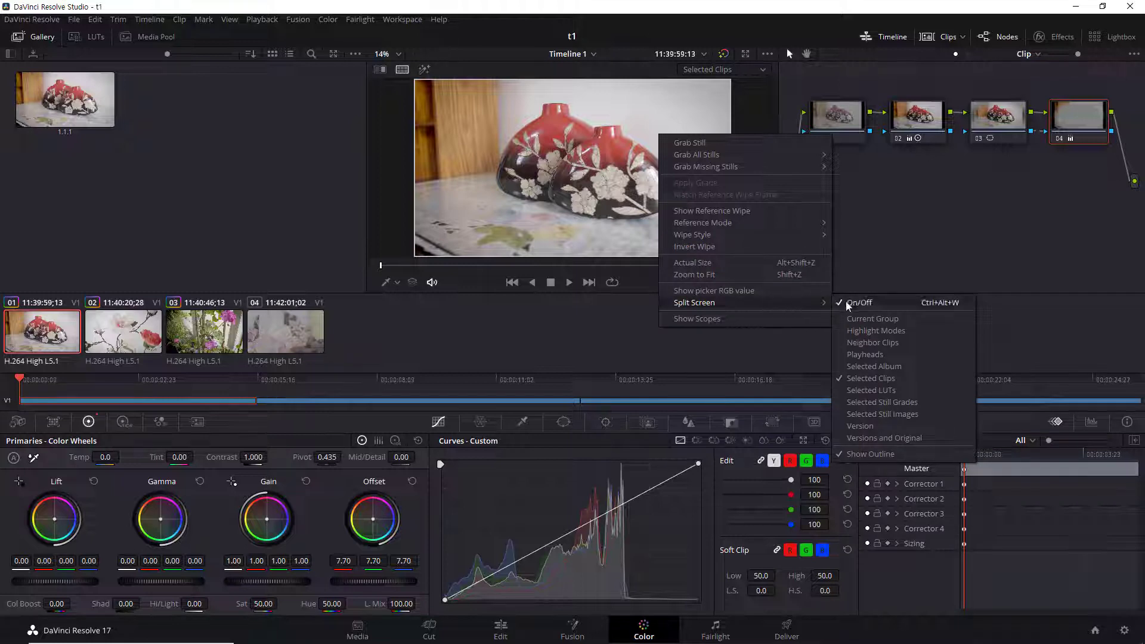
pyautogui.click(883, 343)
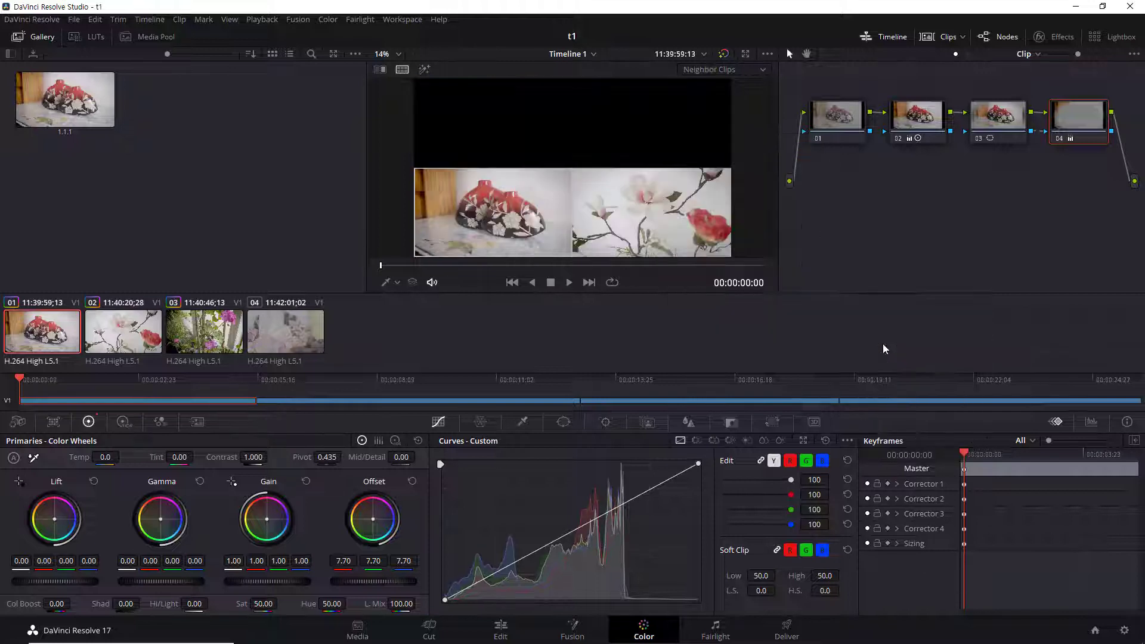
pyautogui.click(153, 340)
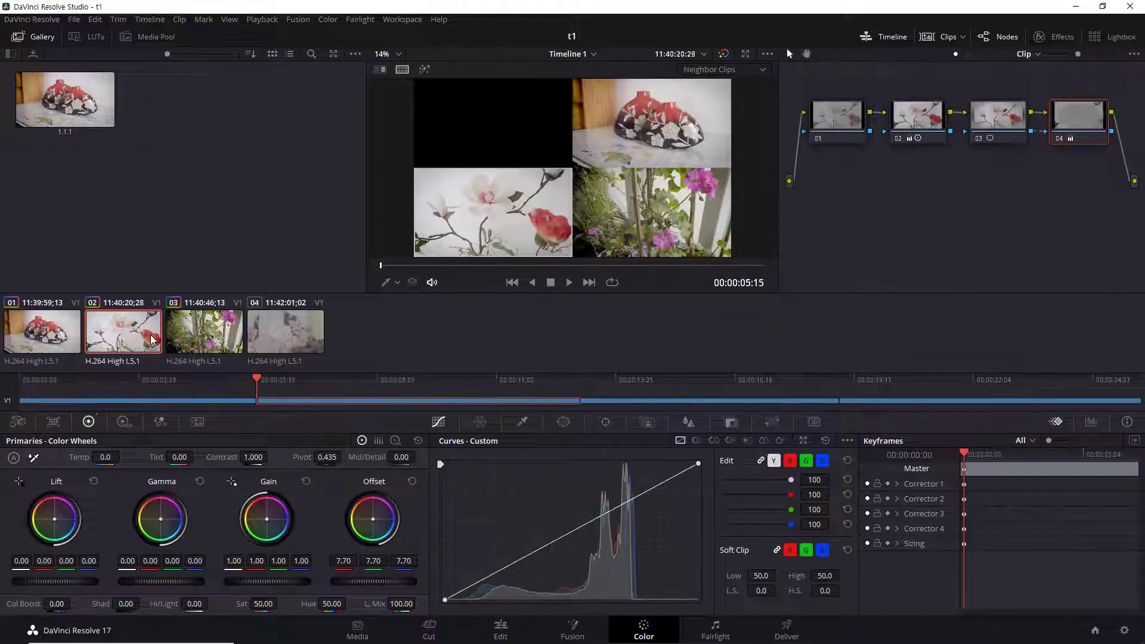
pyautogui.click(214, 339)
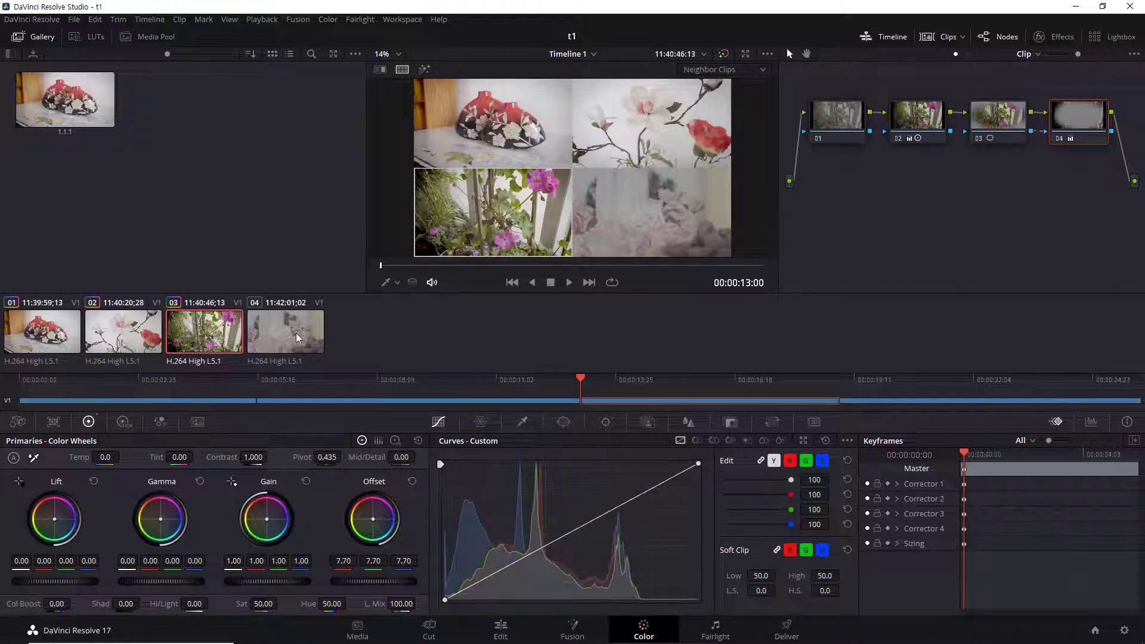
pyautogui.click(307, 331)
pyautogui.click(202, 335)
# Step: Show the LUT library and compare clip 03 with the Cintel Print to Linear and Canon Log to Video LUTs in Selected LUTs split screen mode
pyautogui.click(763, 72)
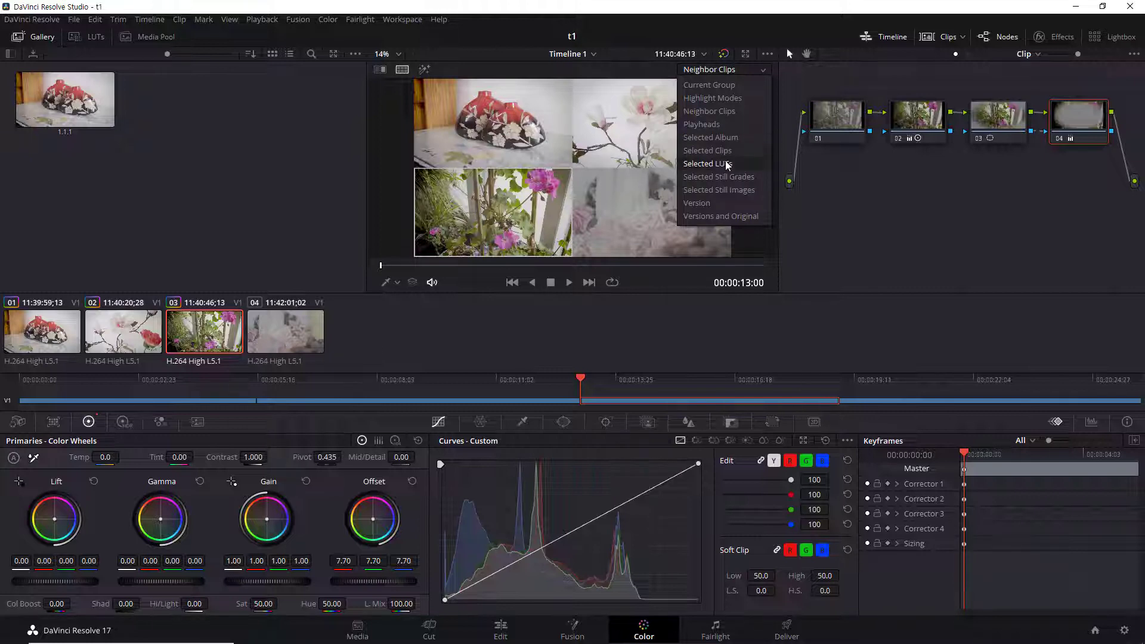
pyautogui.click(213, 168)
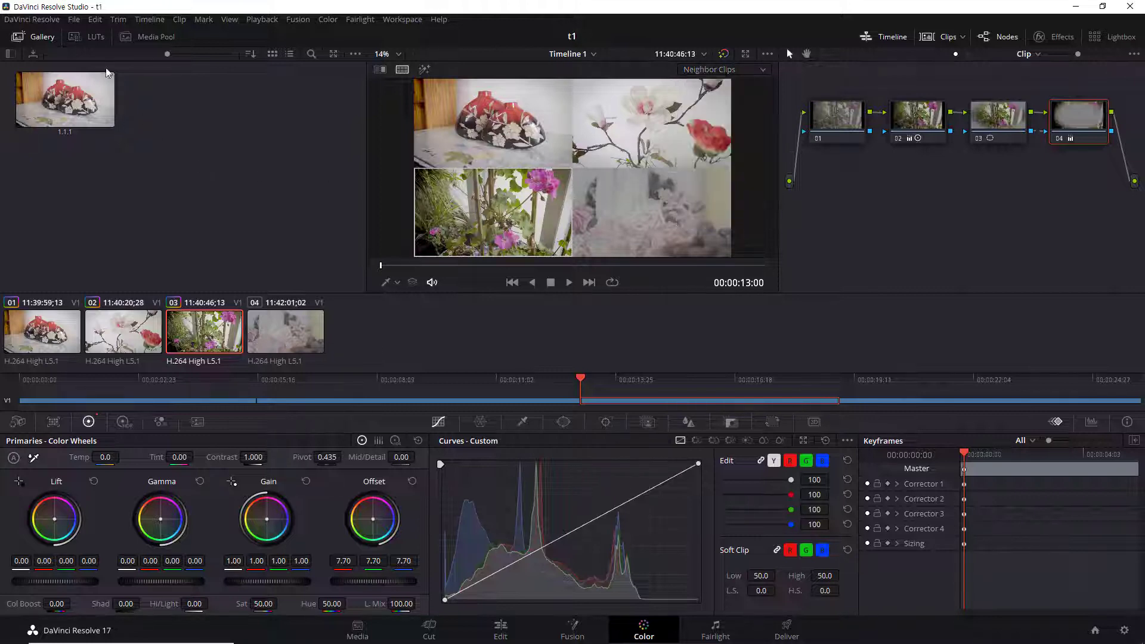
pyautogui.click(93, 37)
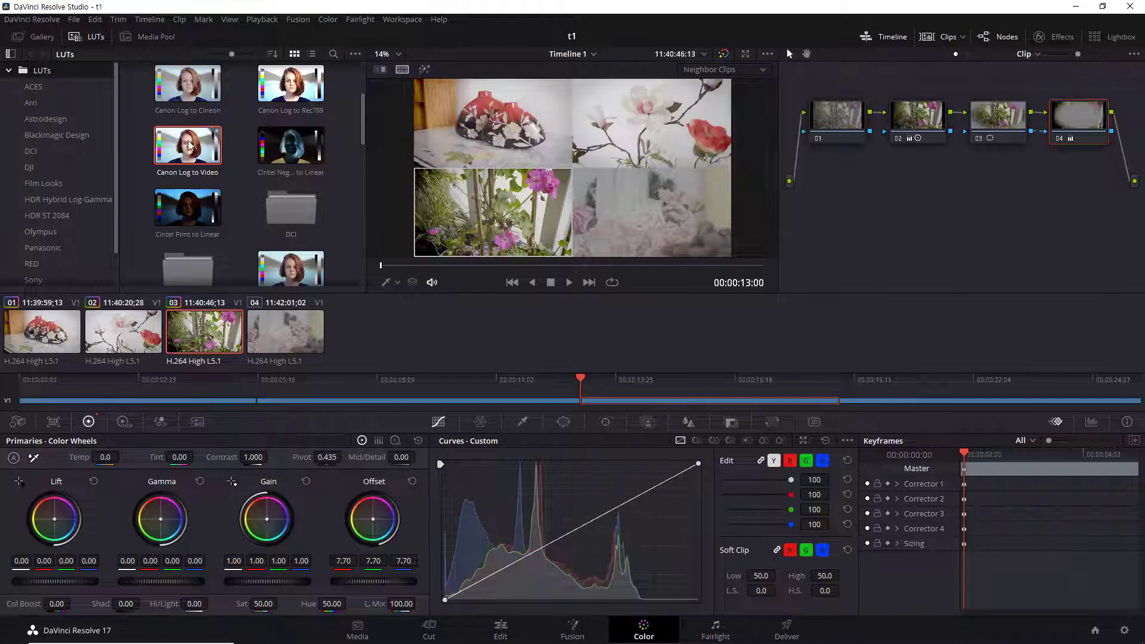
pyautogui.click(197, 212)
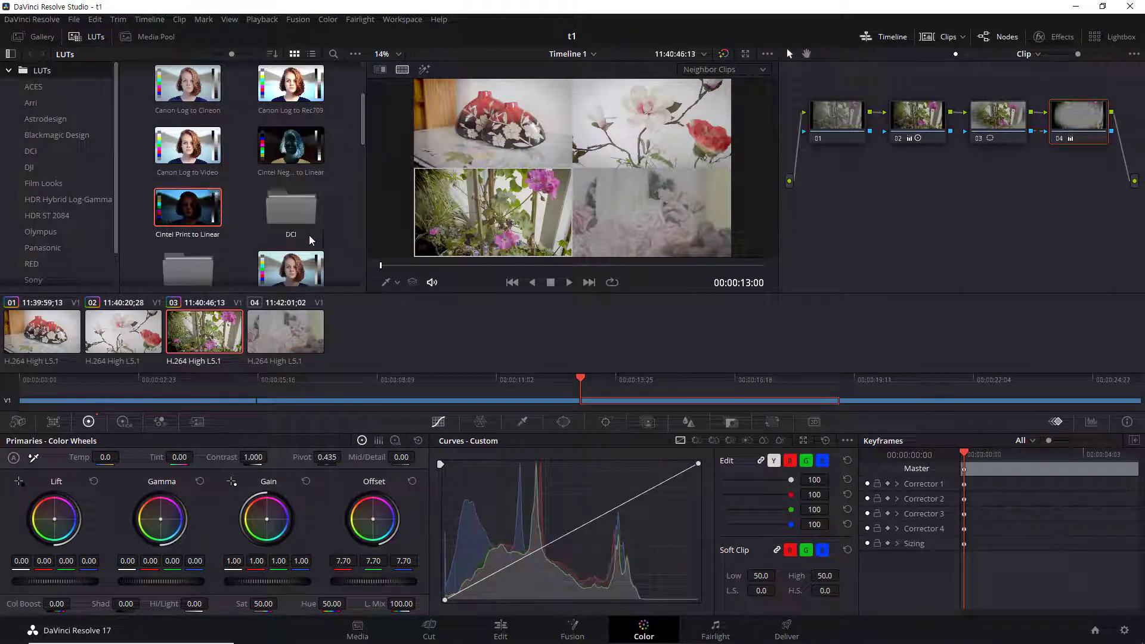
pyautogui.click(763, 69)
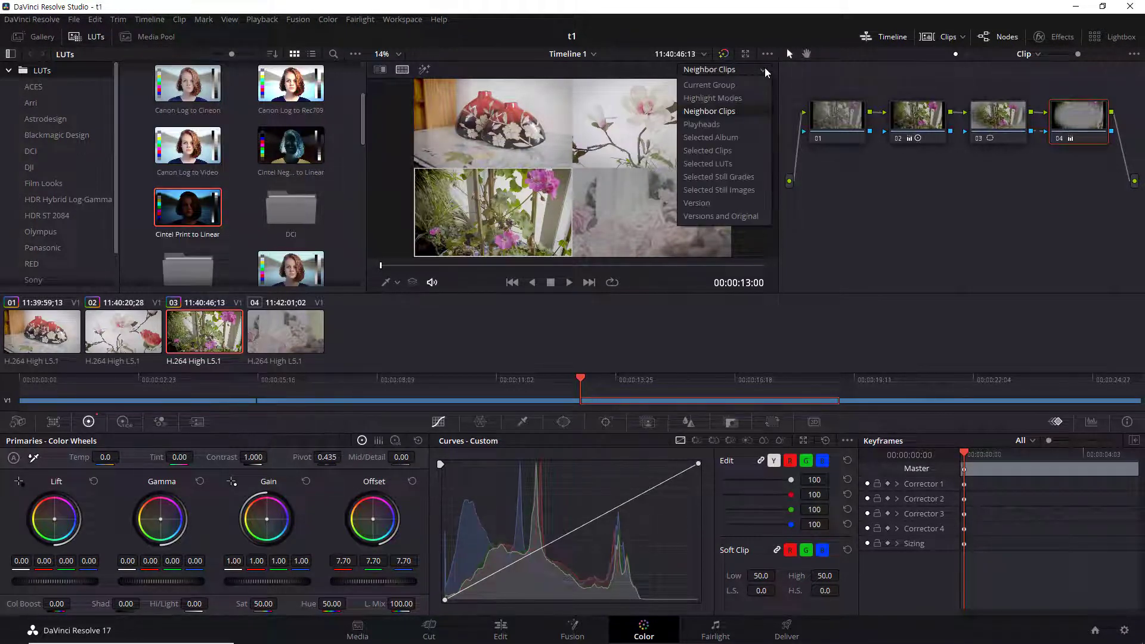
pyautogui.click(745, 158)
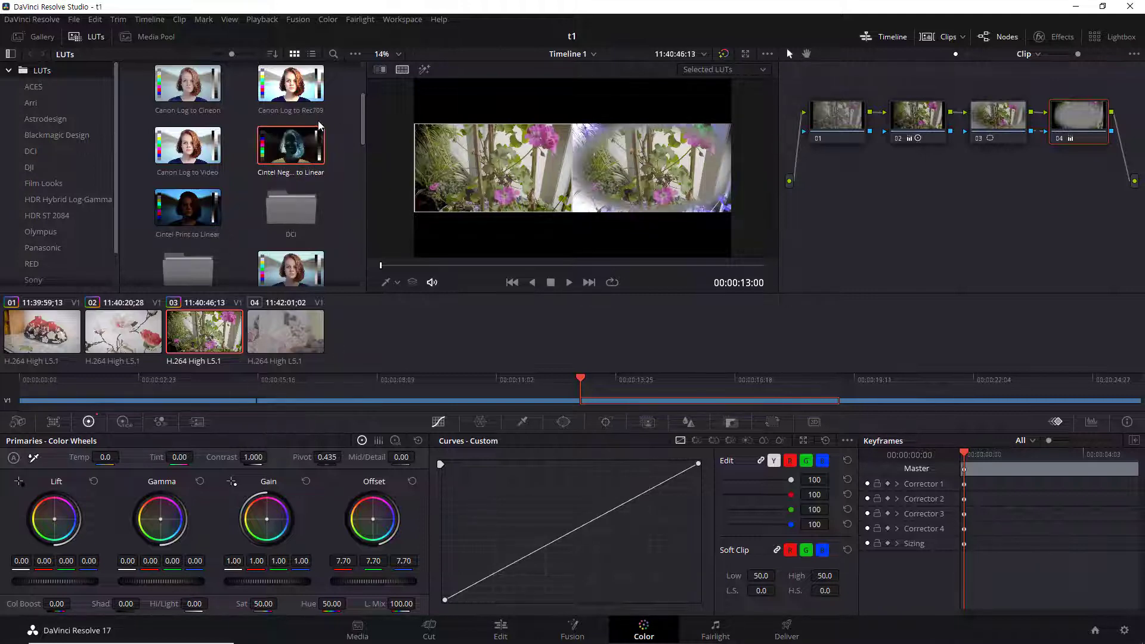
pyautogui.click(188, 145)
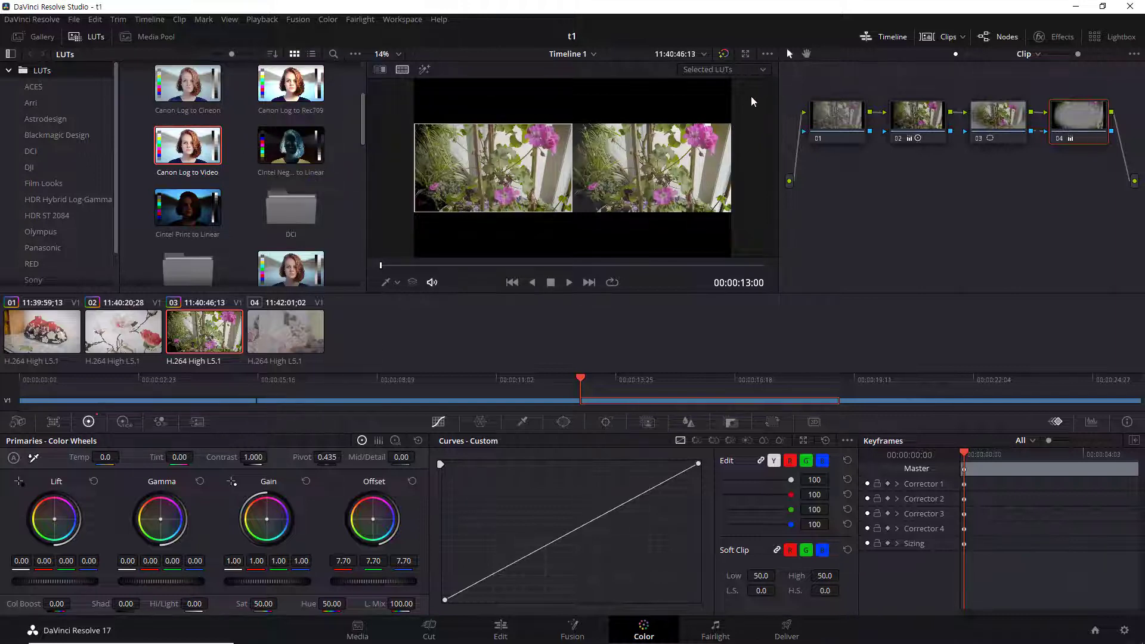
# Step: Bring back the Gallery with still 1.1.1 and set the split screen mode to Selected Still Grades
pyautogui.click(762, 71)
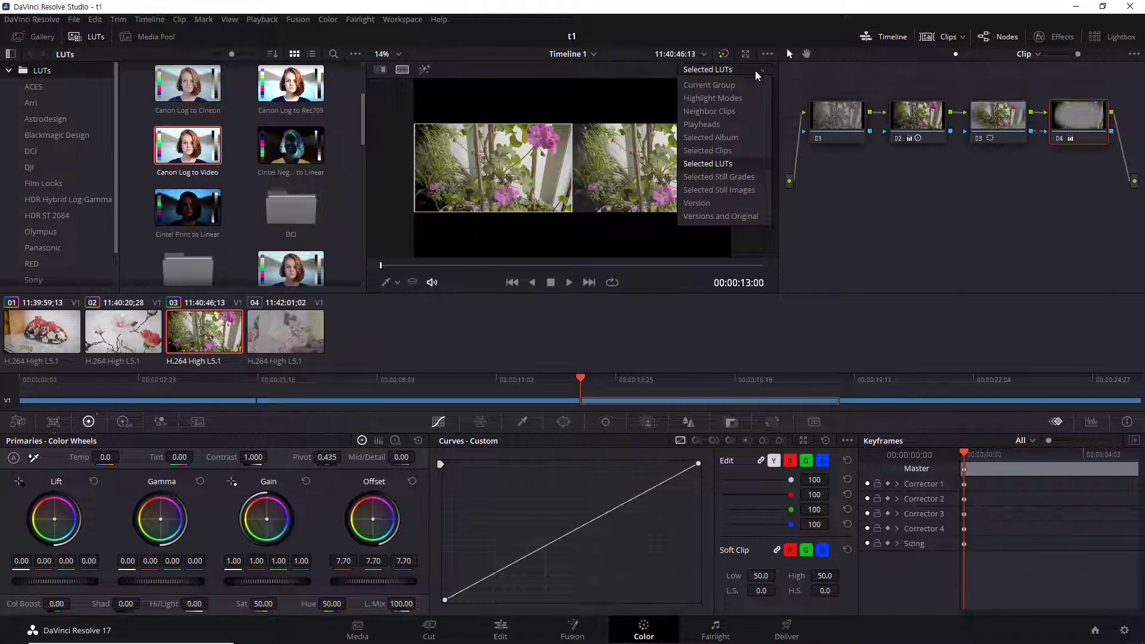
pyautogui.click(73, 37)
pyautogui.click(45, 38)
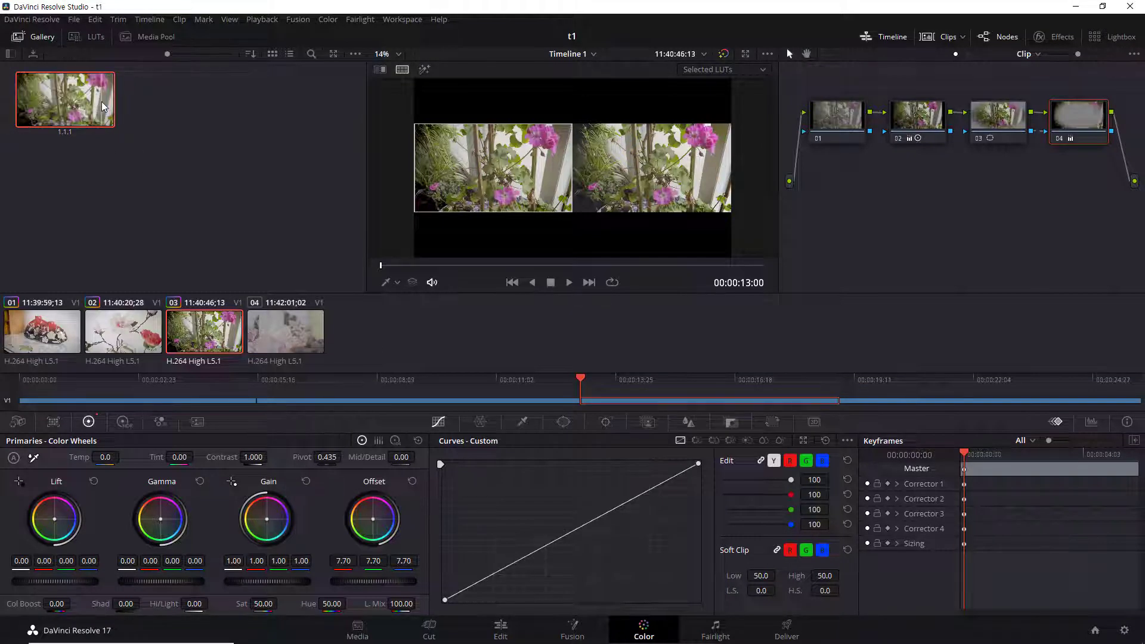
pyautogui.click(763, 70)
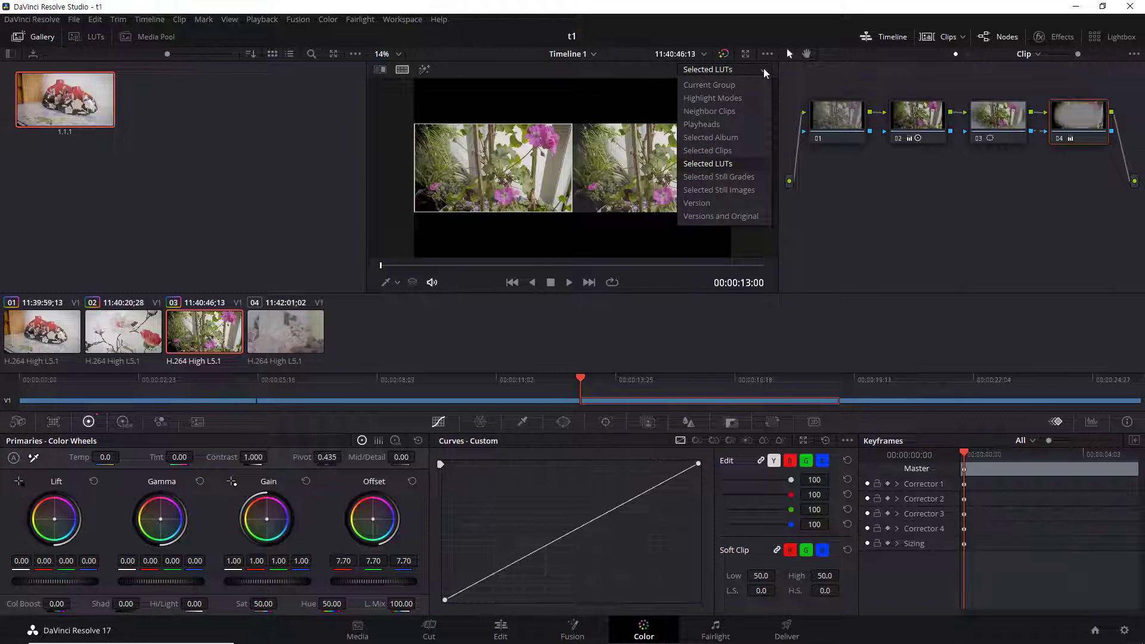
pyautogui.click(748, 178)
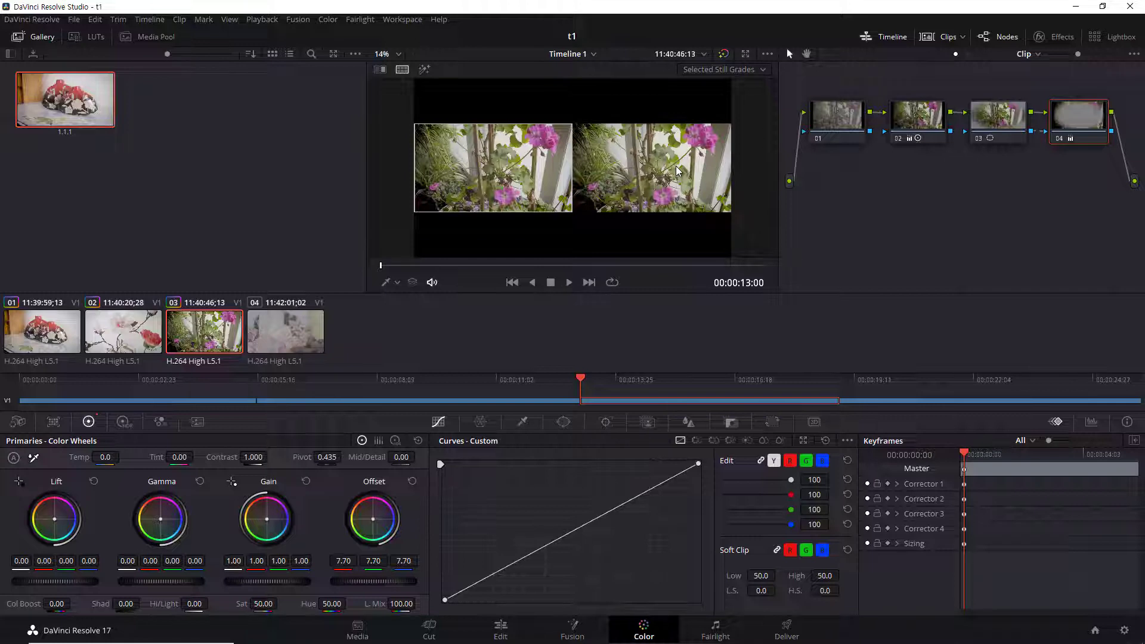
# Step: Look over the Split Screen options offered for the viewer image, then dismiss them without changes
pyautogui.rightClick(659, 183)
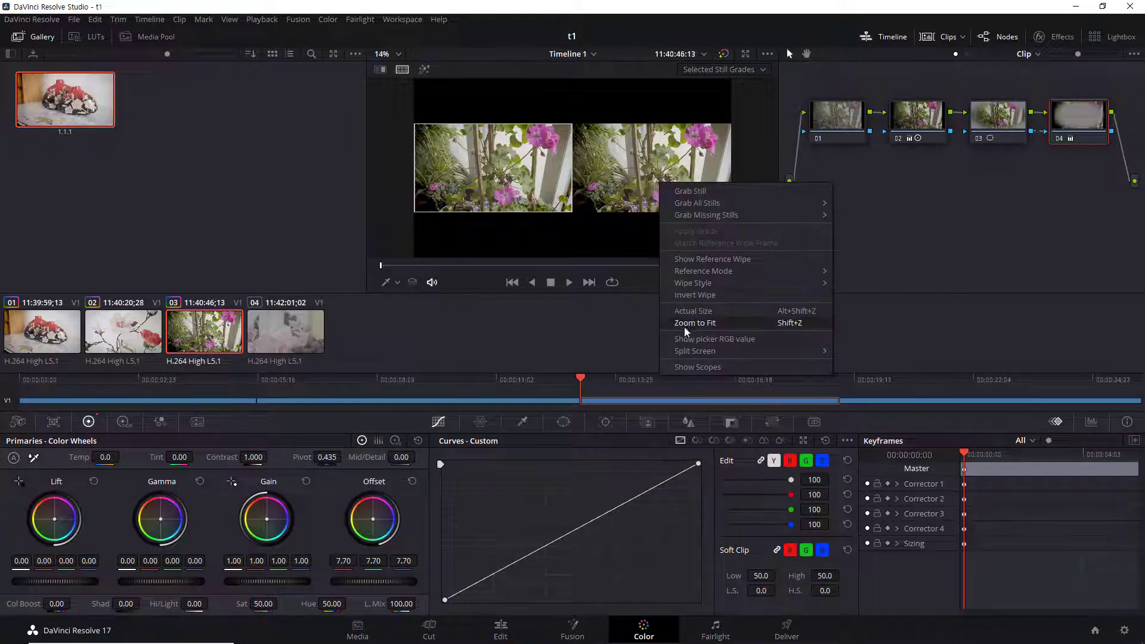
pyautogui.moveTo(700, 351)
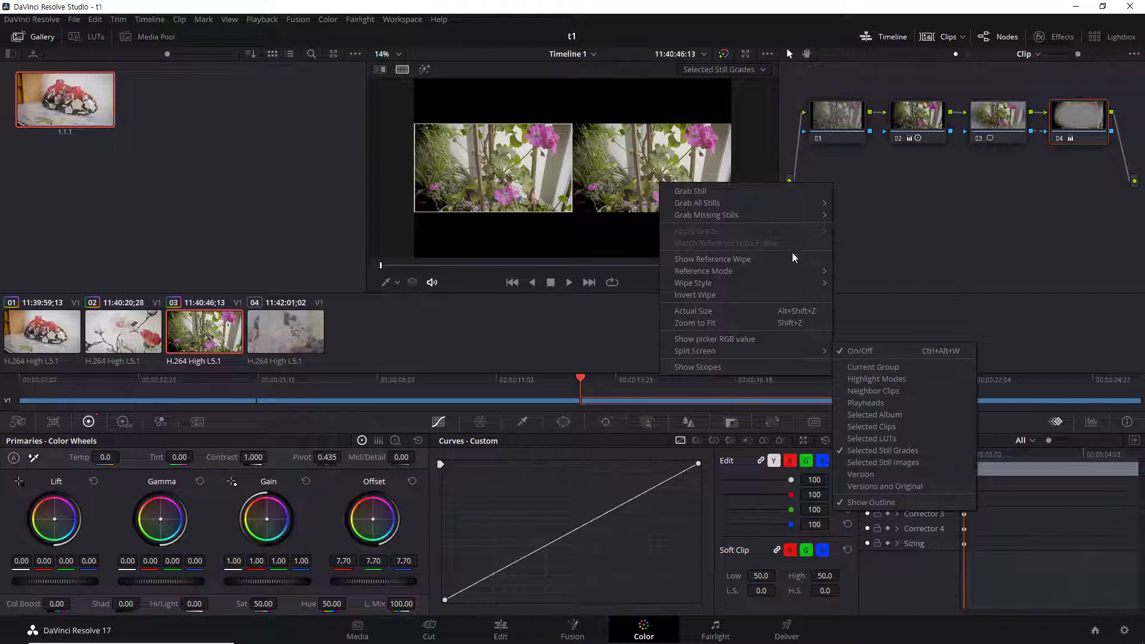
pyautogui.click(761, 160)
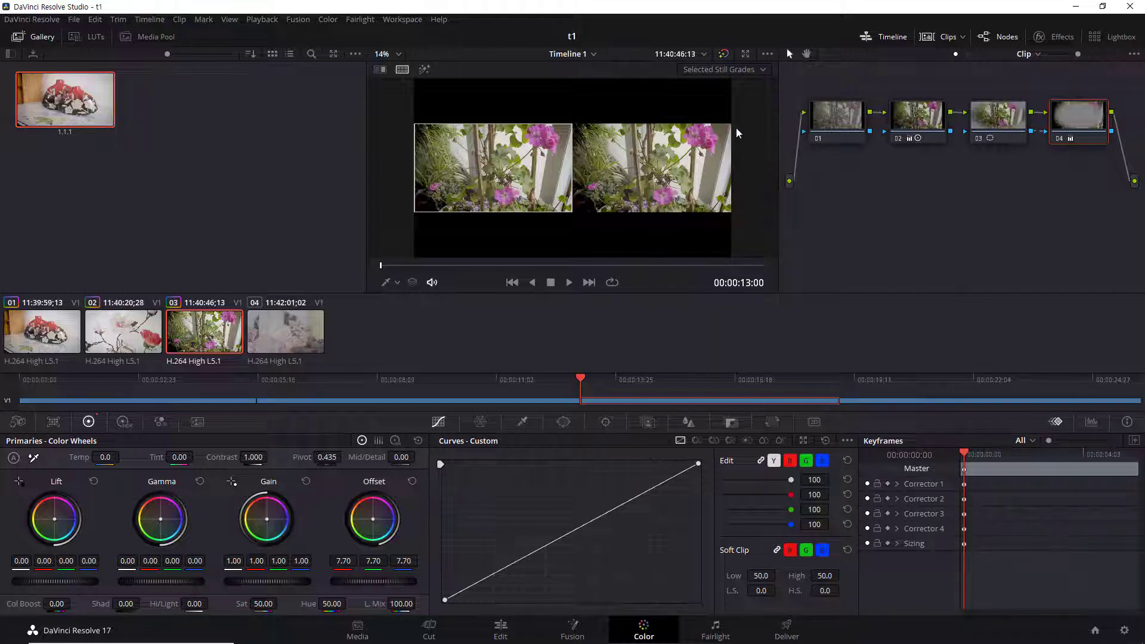
# Step: Switch the split screen mode to Selected Clips and go through clips 01, 02, 03 and 04 in turn
pyautogui.click(761, 69)
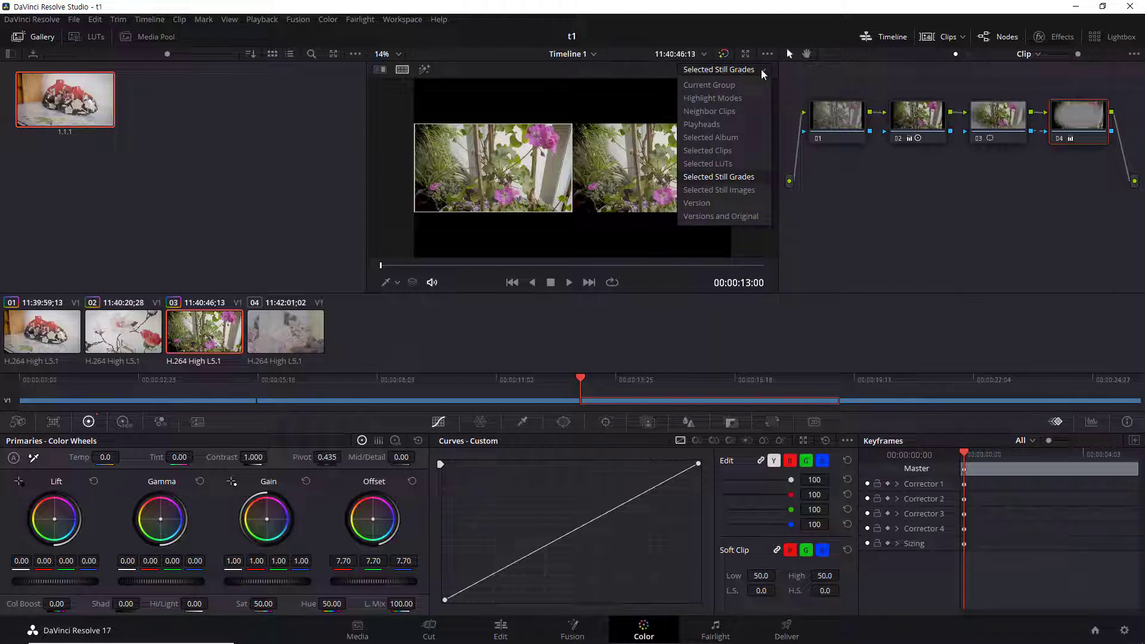
pyautogui.click(749, 149)
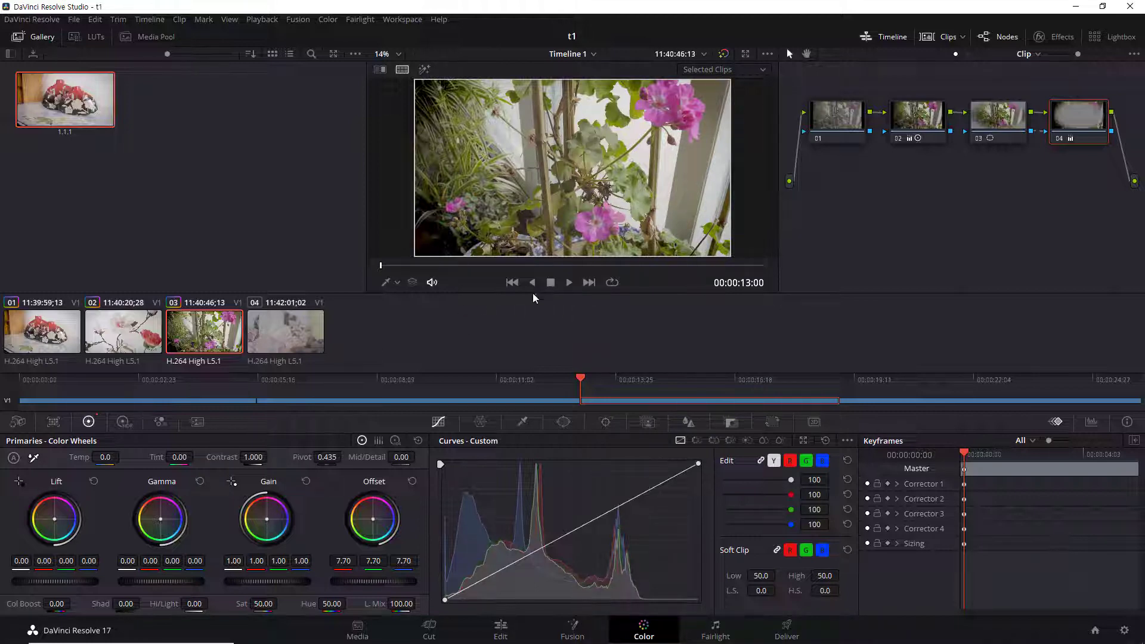
pyautogui.click(52, 333)
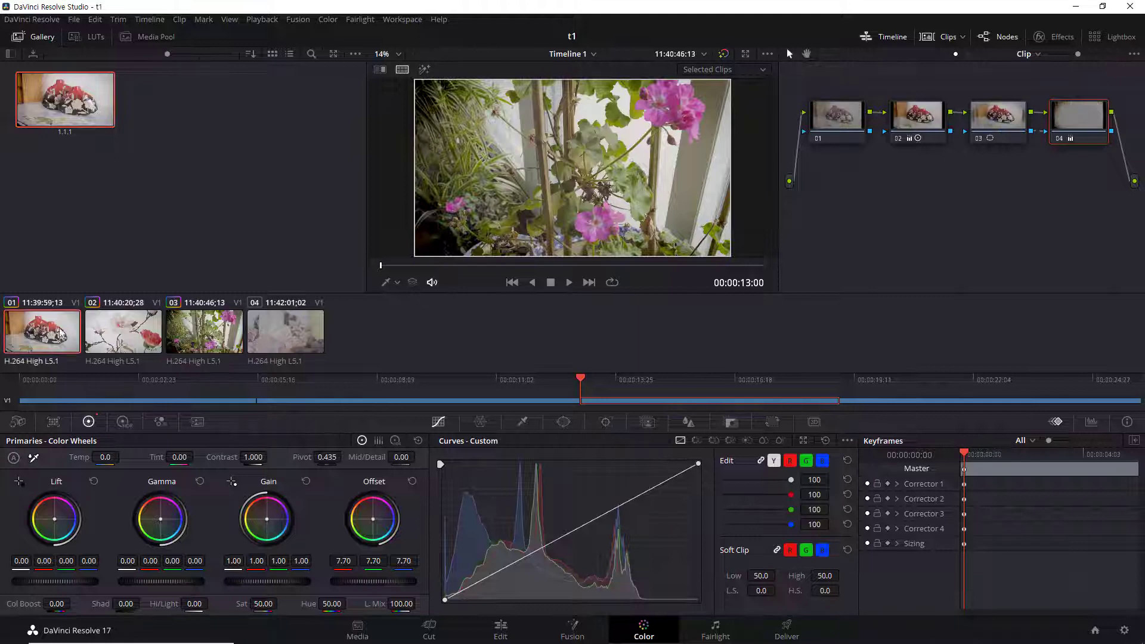
pyautogui.click(123, 331)
pyautogui.click(198, 327)
pyautogui.click(277, 321)
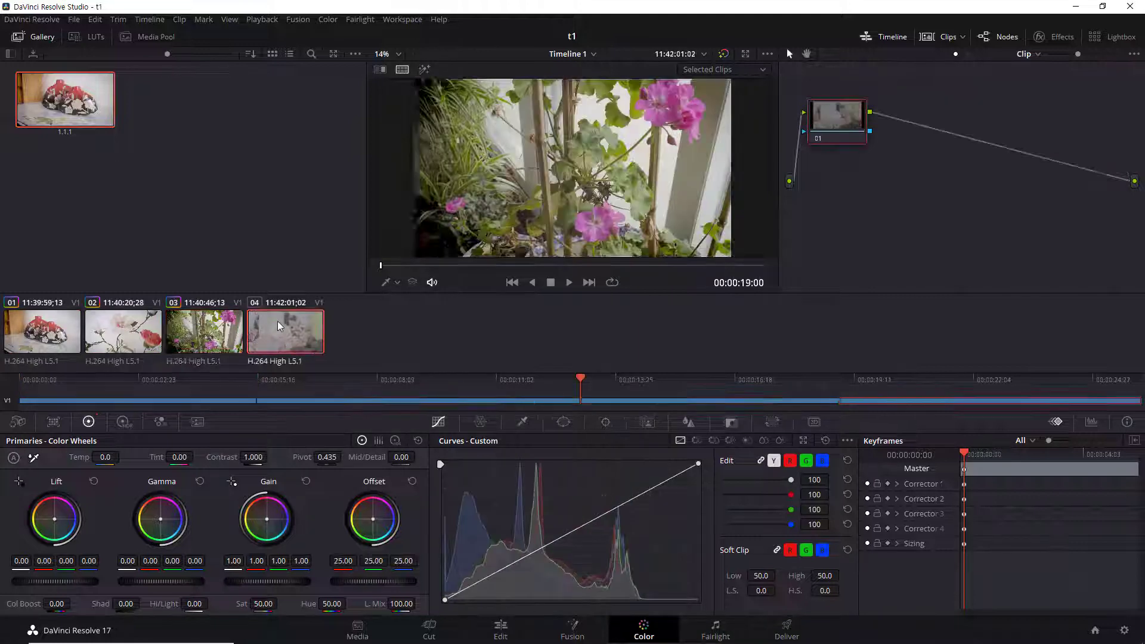